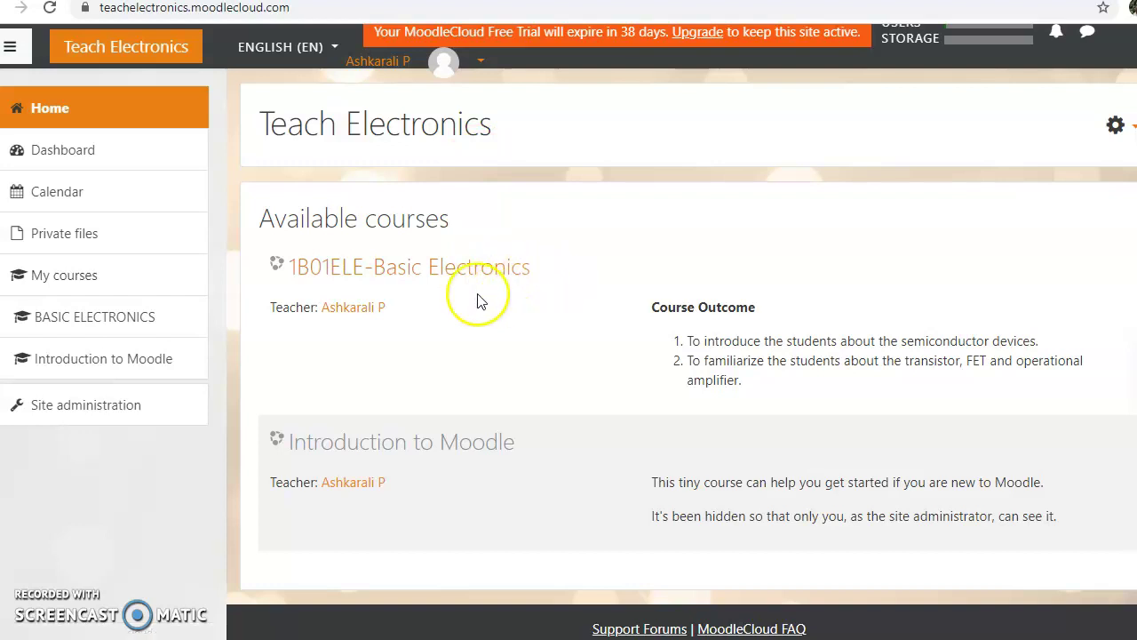
Open the 1B01ELE-Basic Electronics course and turn editing on
click(422, 278)
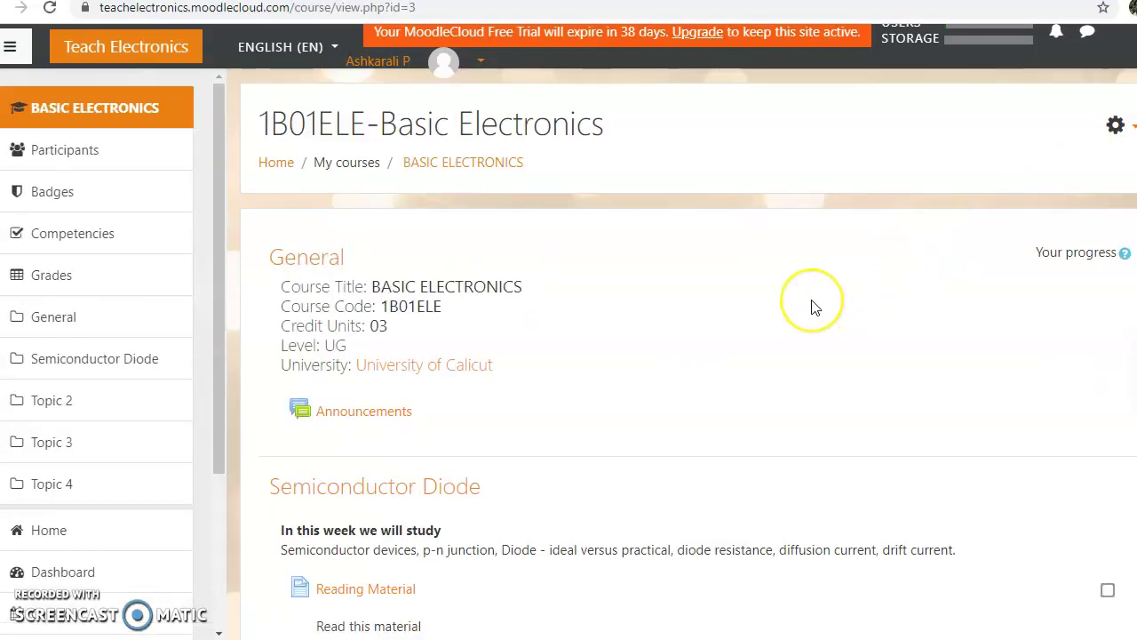
scroll(811, 307, down, 1)
scroll(821, 311, up, 1)
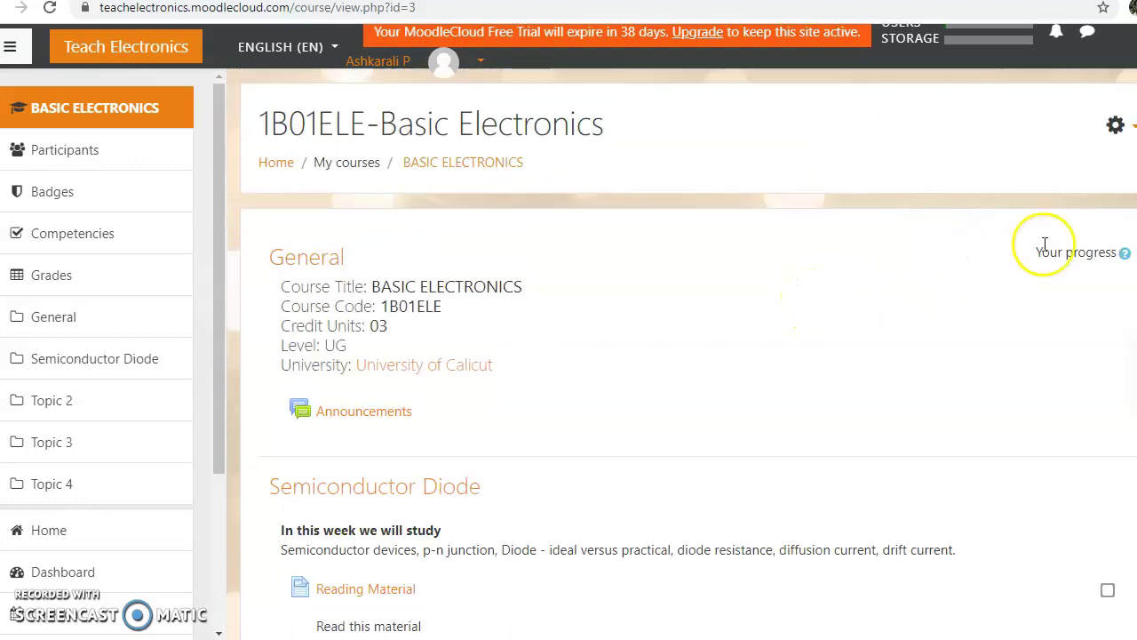
click(1119, 129)
click(924, 195)
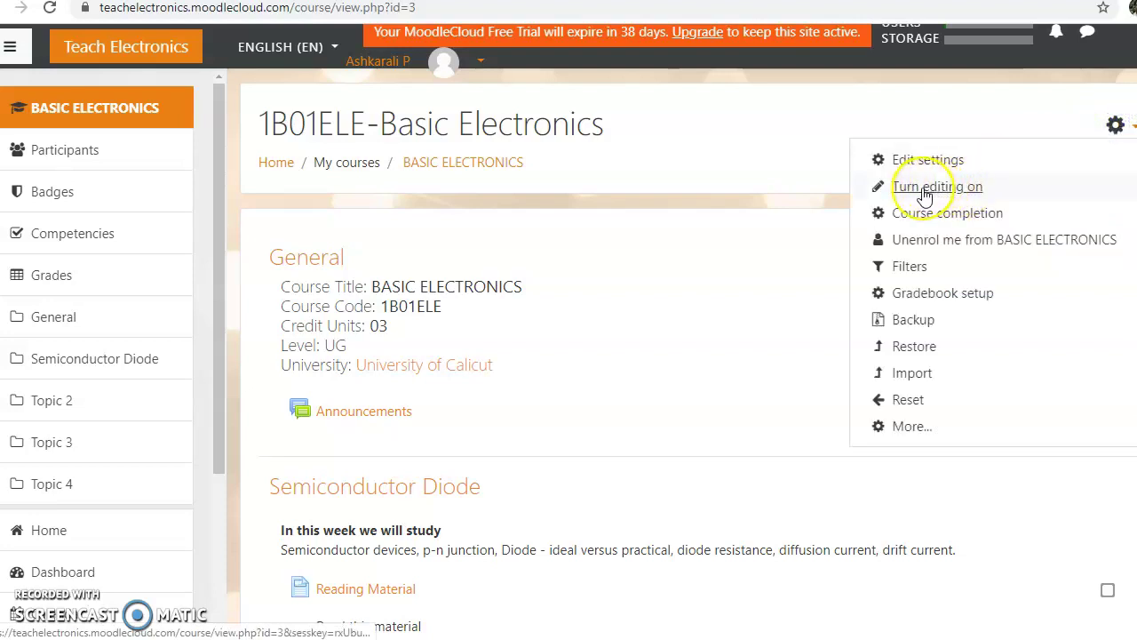
click(924, 189)
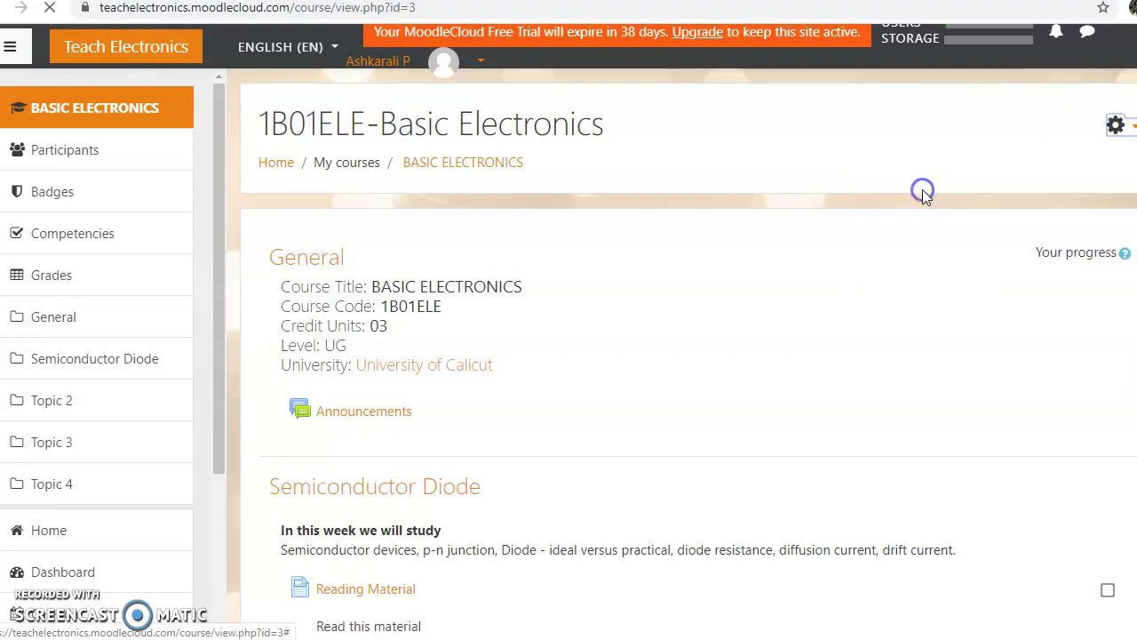
click(563, 400)
Move Internal Test Paper 1 above Worksheet in the Semiconductor Diode section
scroll(562, 400, down, 2)
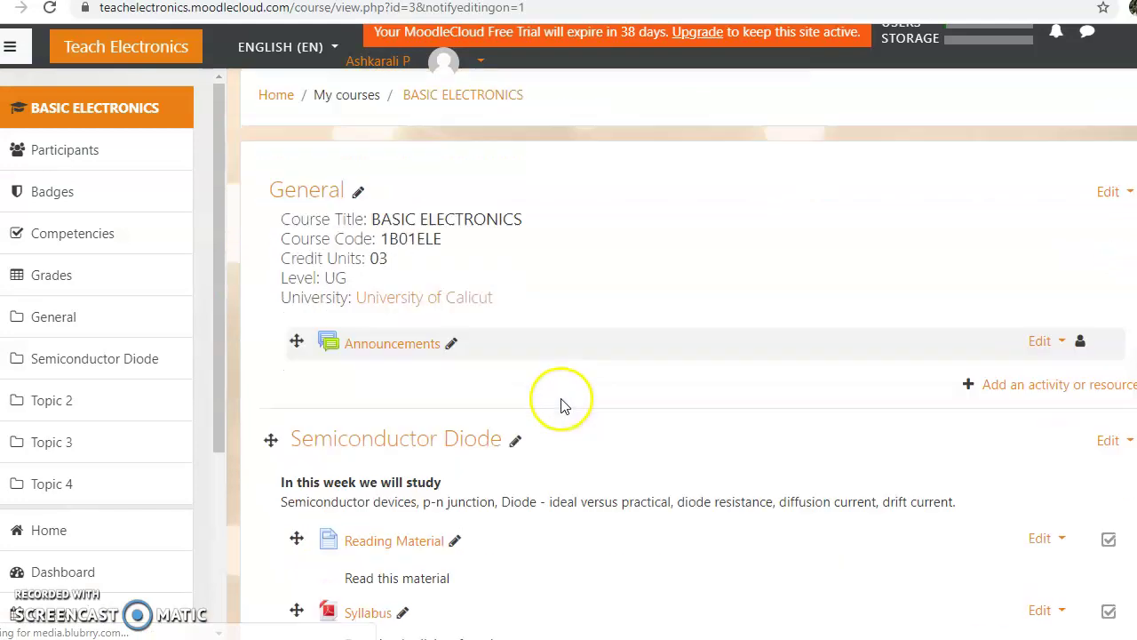
scroll(562, 400, down, 2)
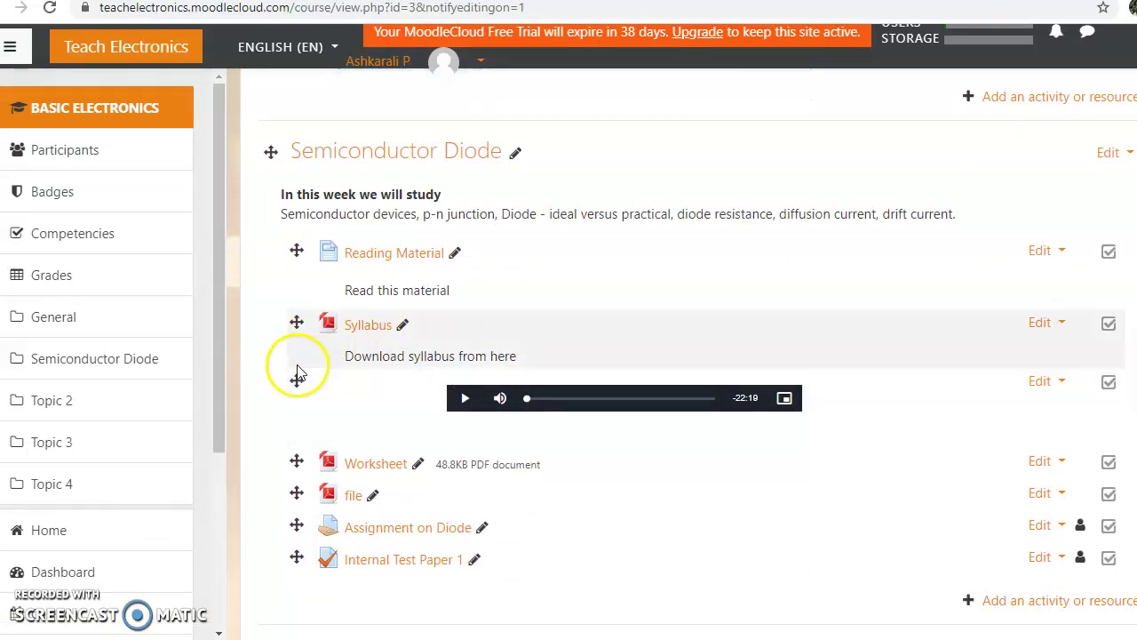
scroll(338, 255, up, 4)
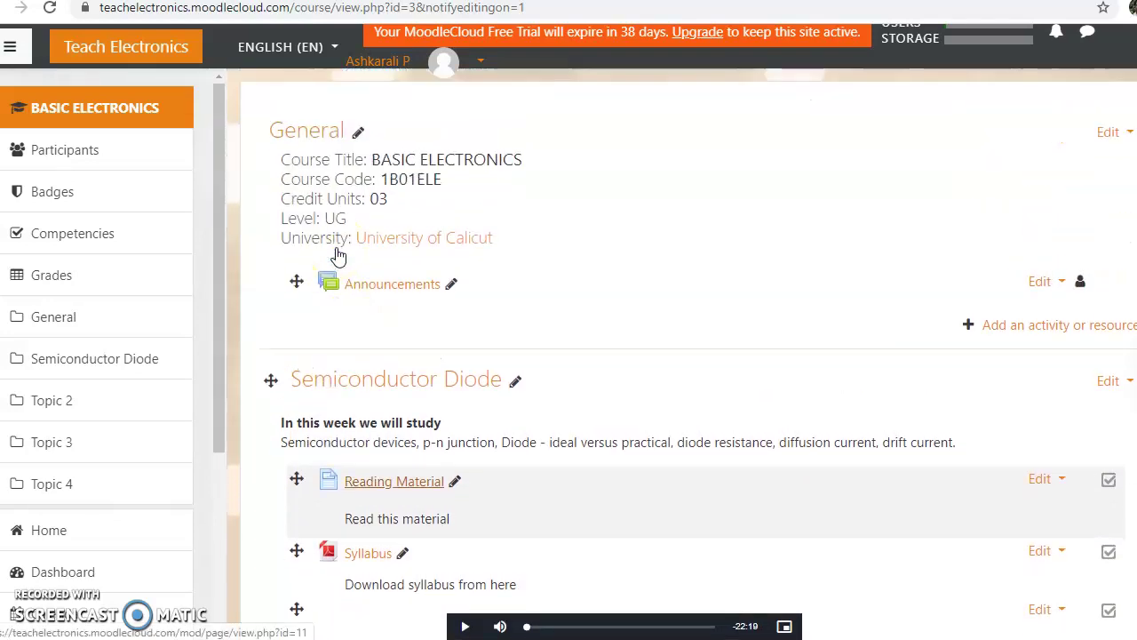
scroll(338, 294, down, 4)
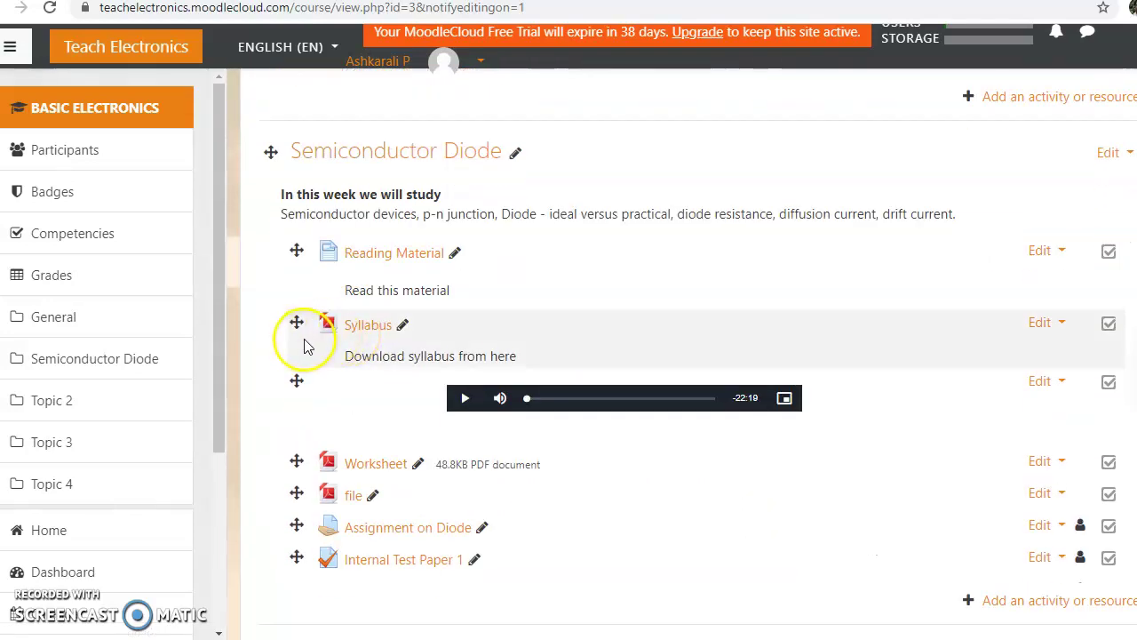
scroll(296, 337, down, 1)
drag(297, 233, 298, 327)
drag(296, 470, 289, 360)
click(578, 438)
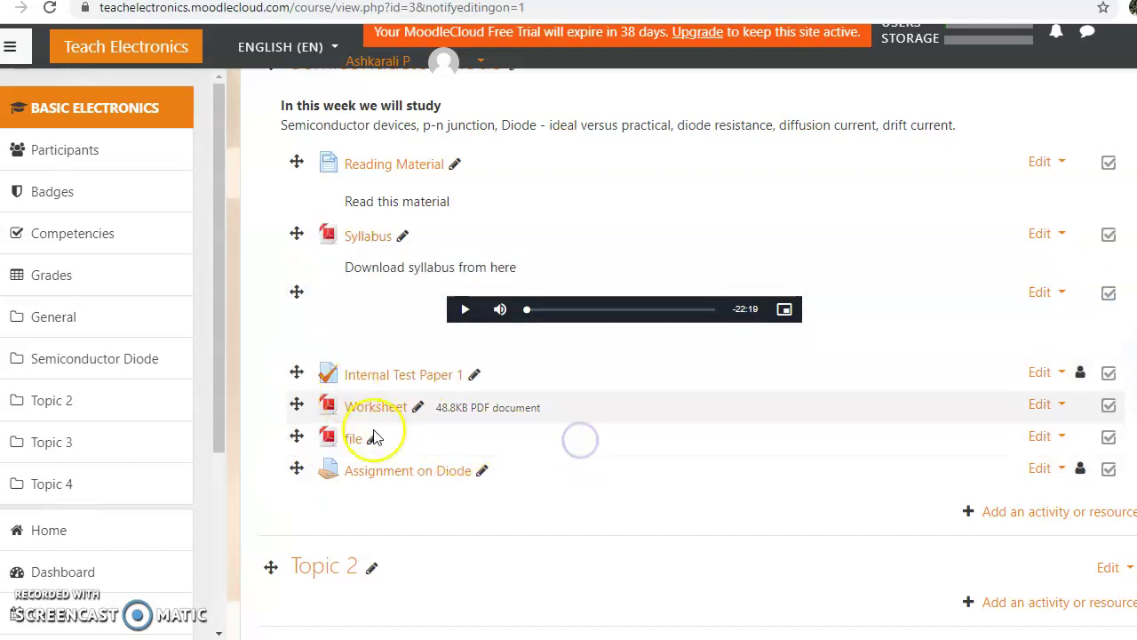
Move the Topic 2 section above the Semiconductor Diode section
scroll(373, 433, down, 3)
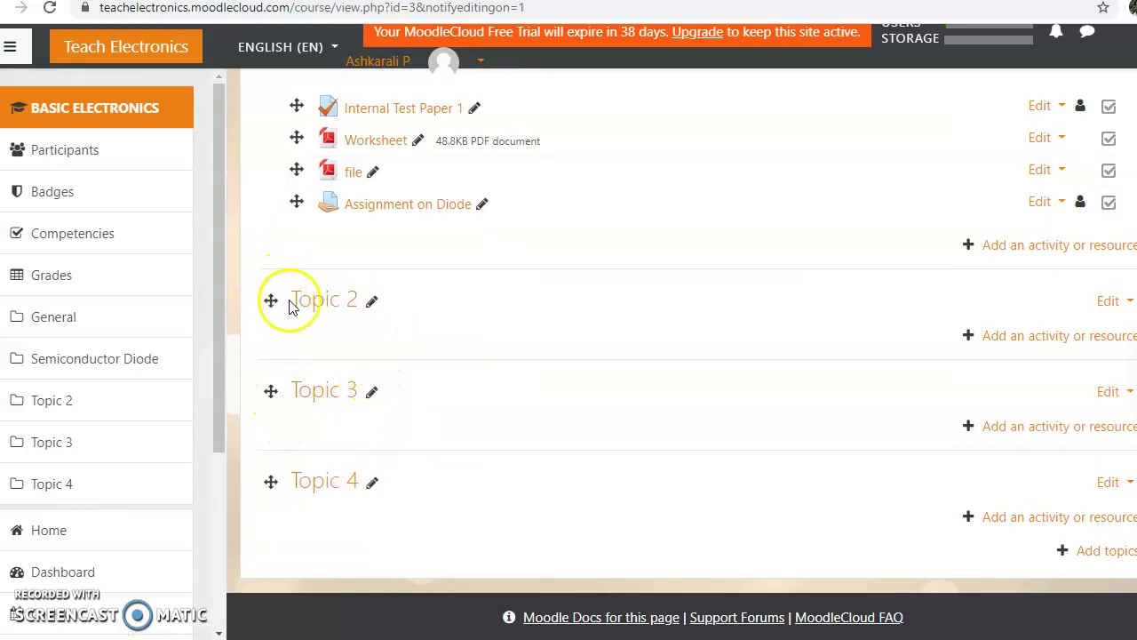
drag(274, 300, 328, 110)
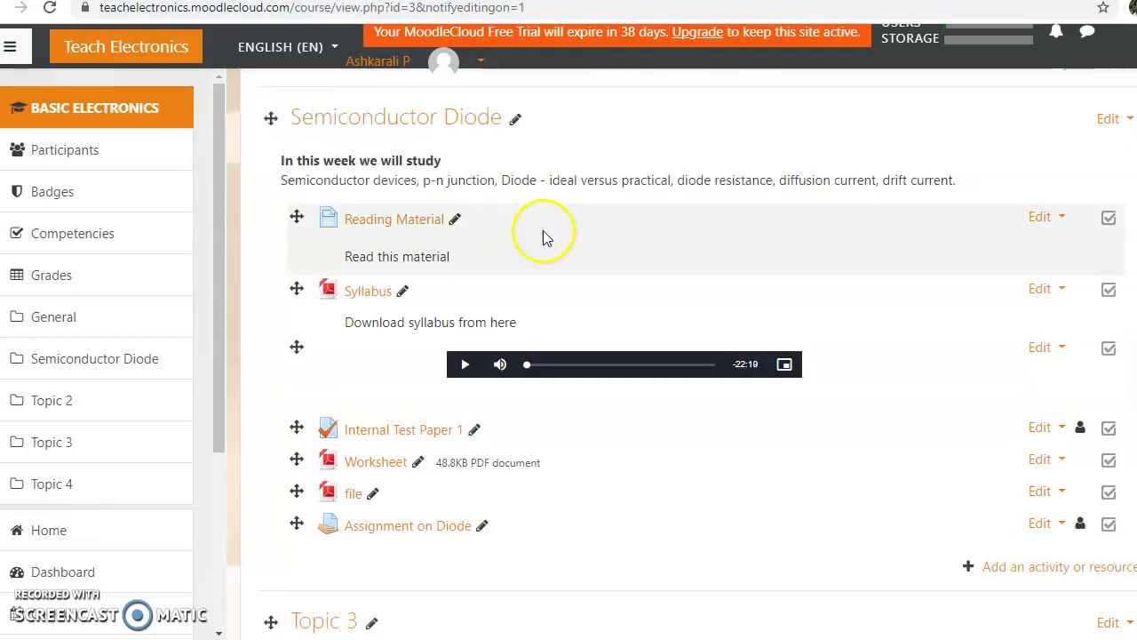
scroll(506, 279, down, 1)
scroll(507, 279, up, 4)
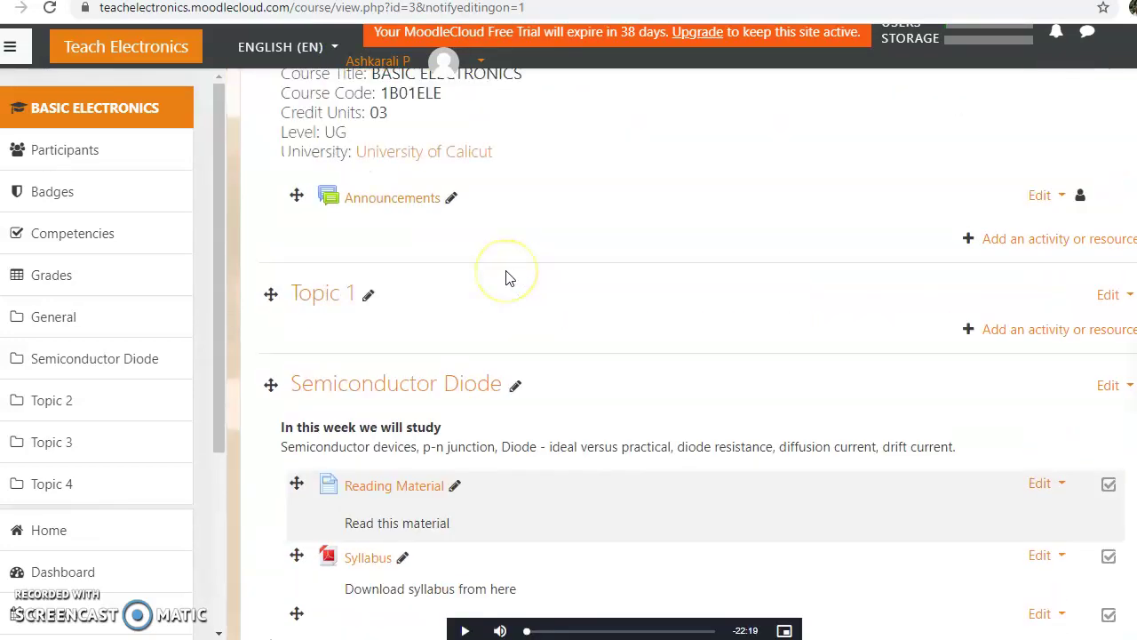
View the editing options of the empty topic section above Semiconductor Diode
scroll(371, 327, down, 1)
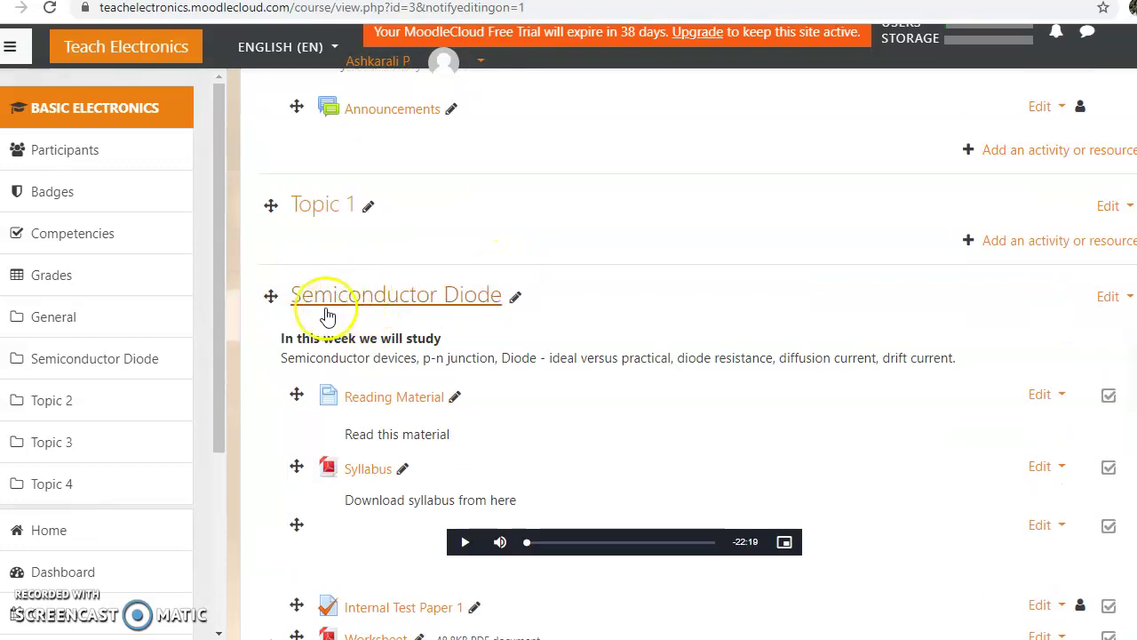
click(1118, 211)
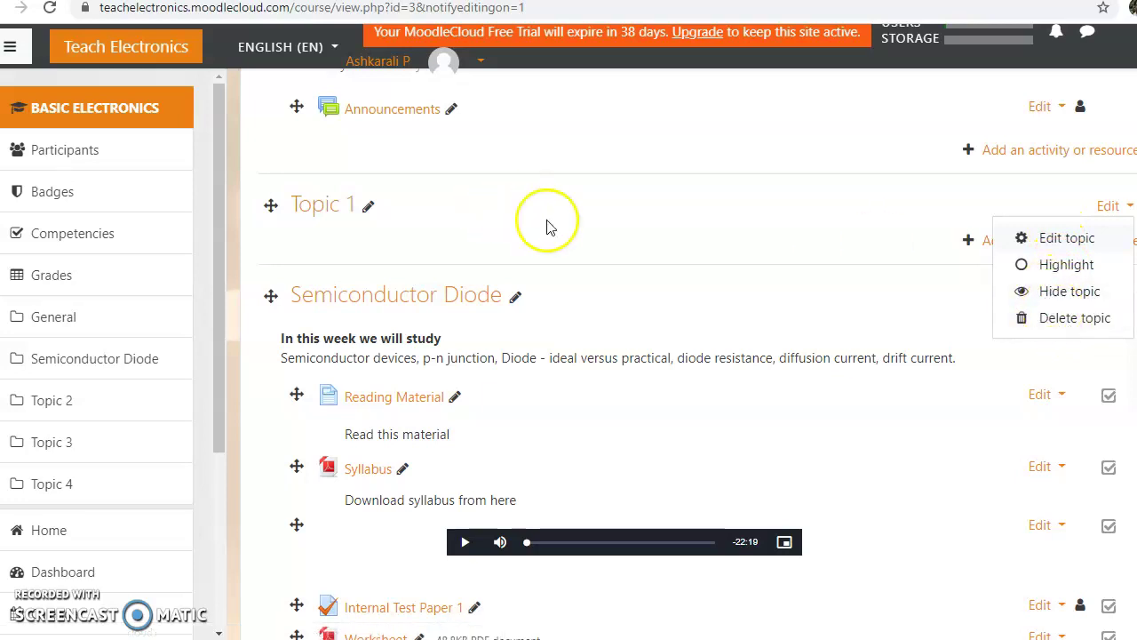
key(Escape)
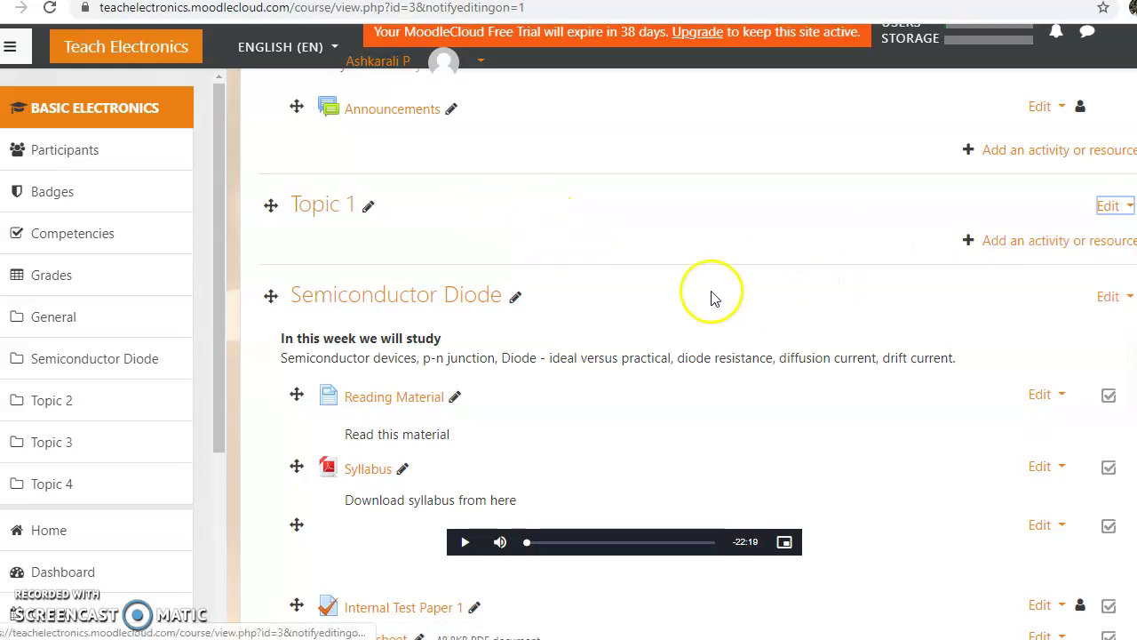
Add a new Forum activity to the Semiconductor Diode section
scroll(844, 262, down, 4)
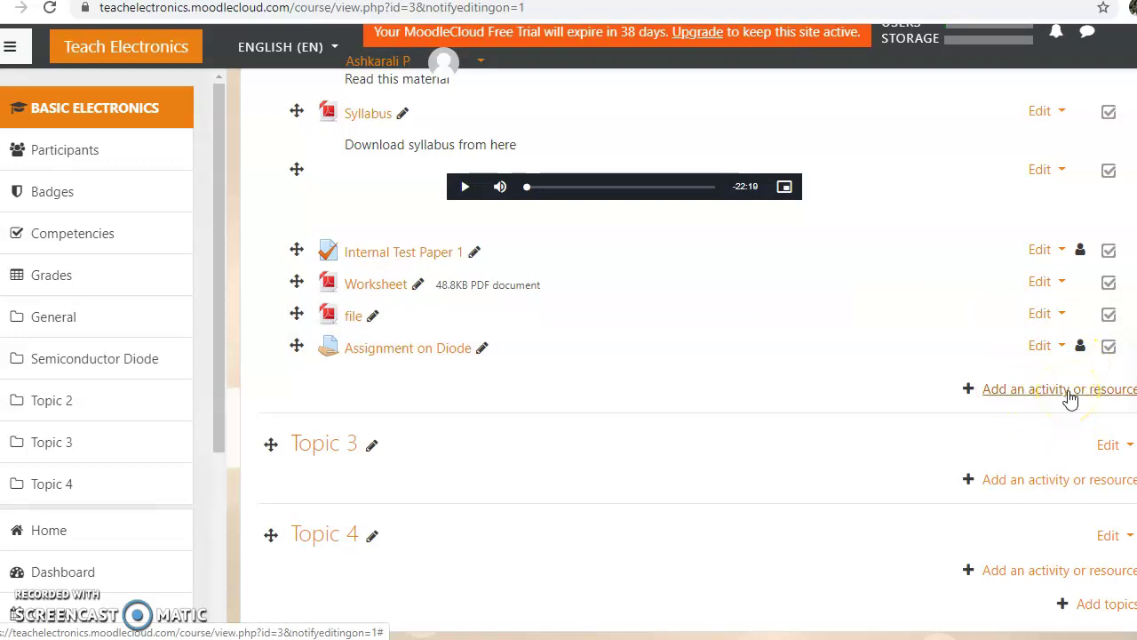
click(1068, 391)
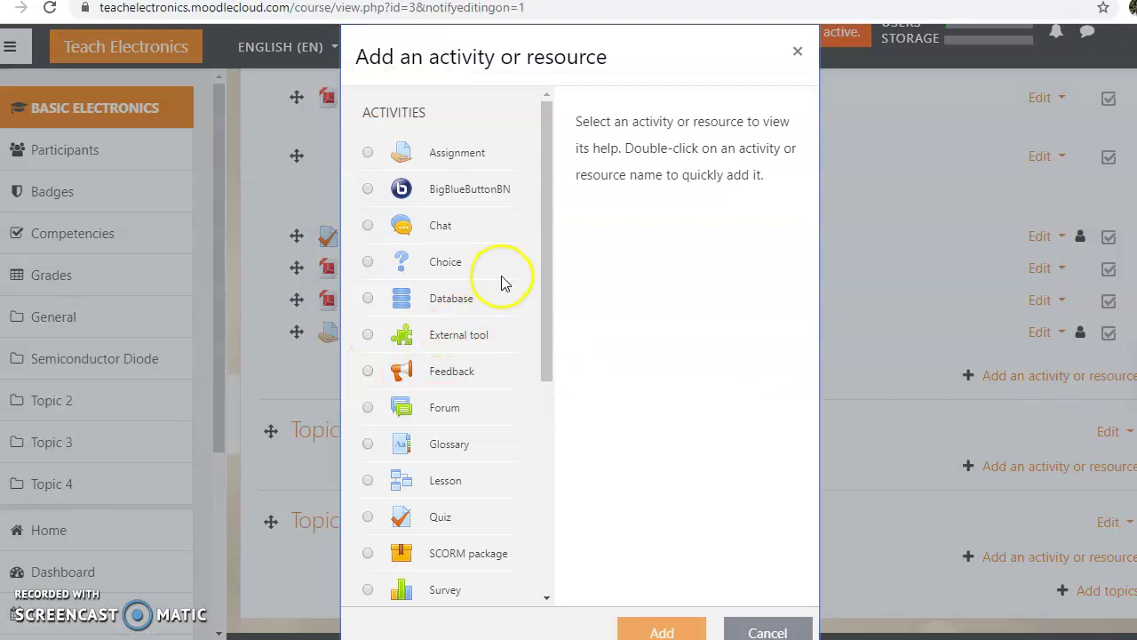
scroll(484, 269, down, 2)
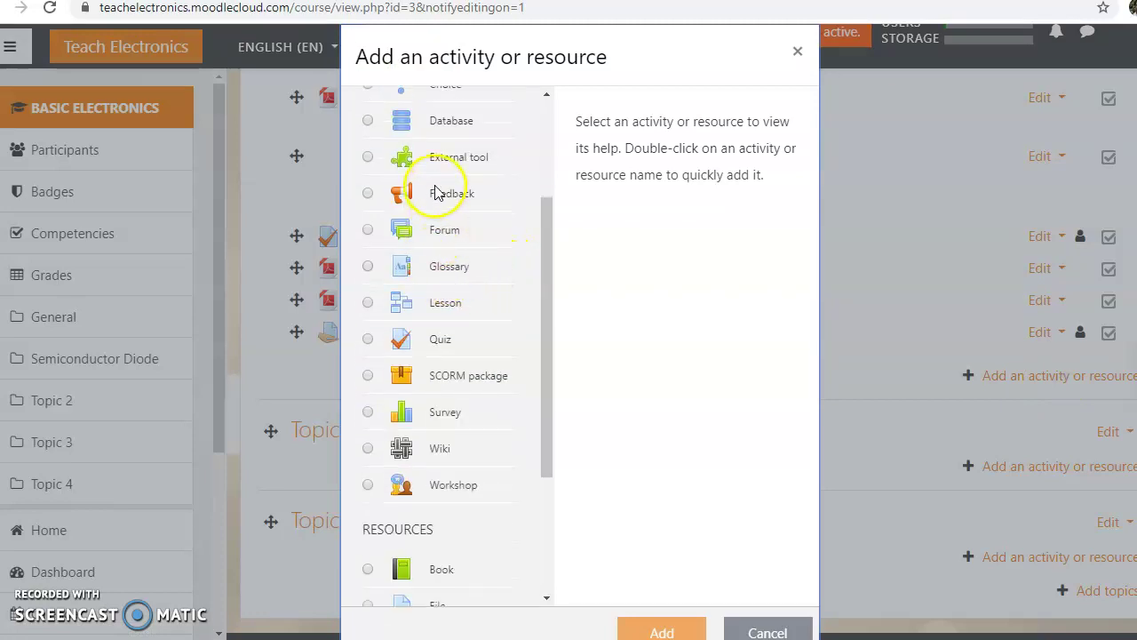
click(432, 238)
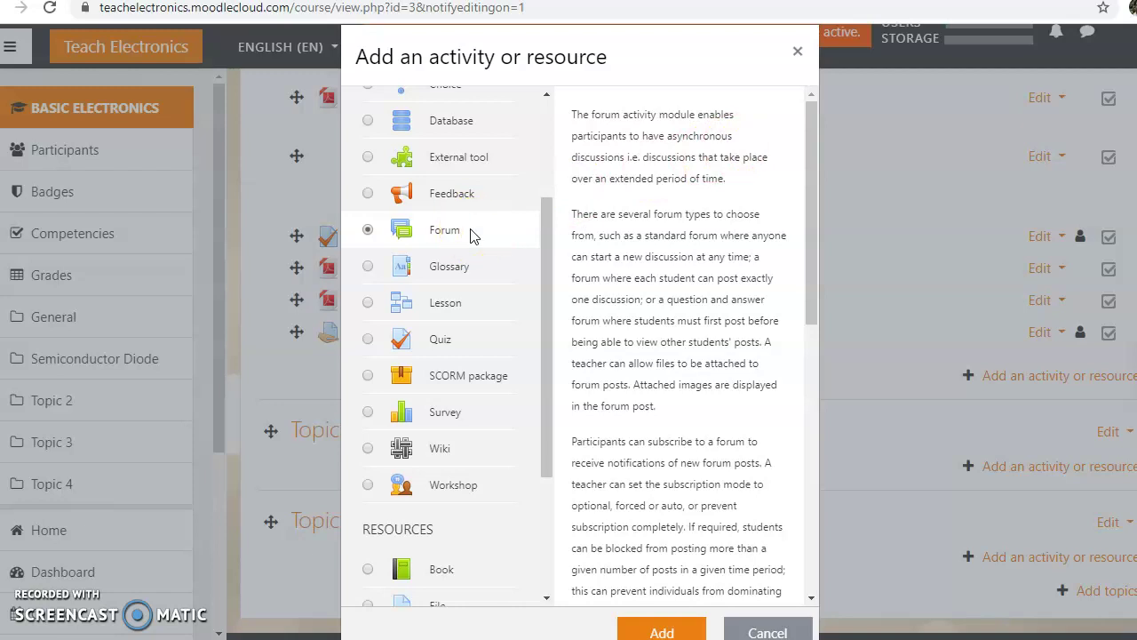
click(449, 232)
click(439, 238)
scroll(507, 441, down, 1)
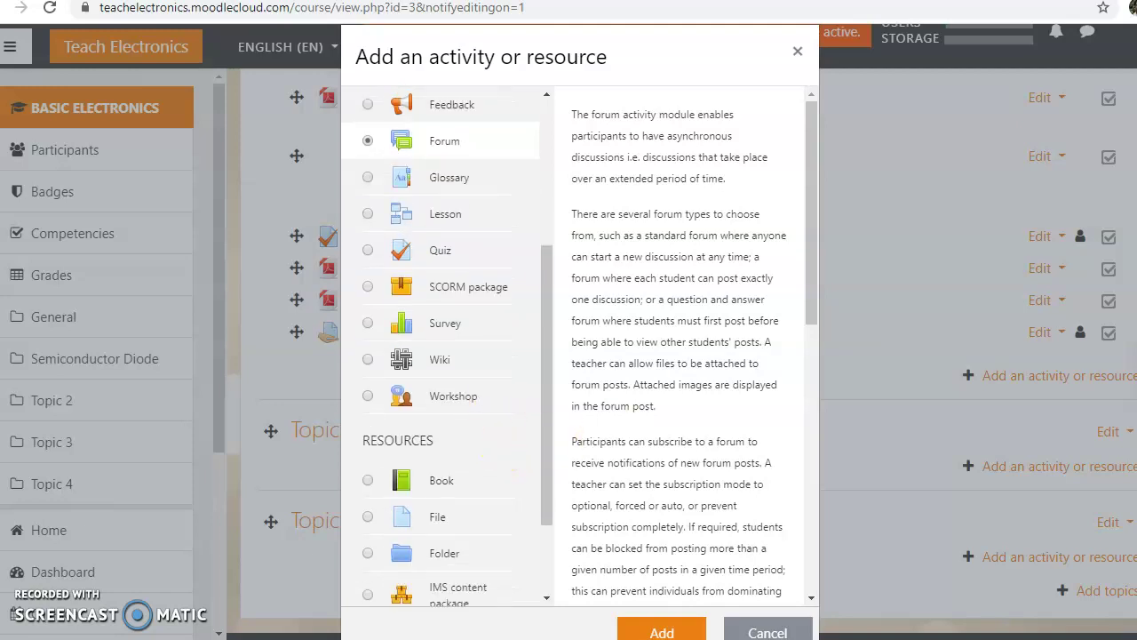
scroll(808, 355, down, 2)
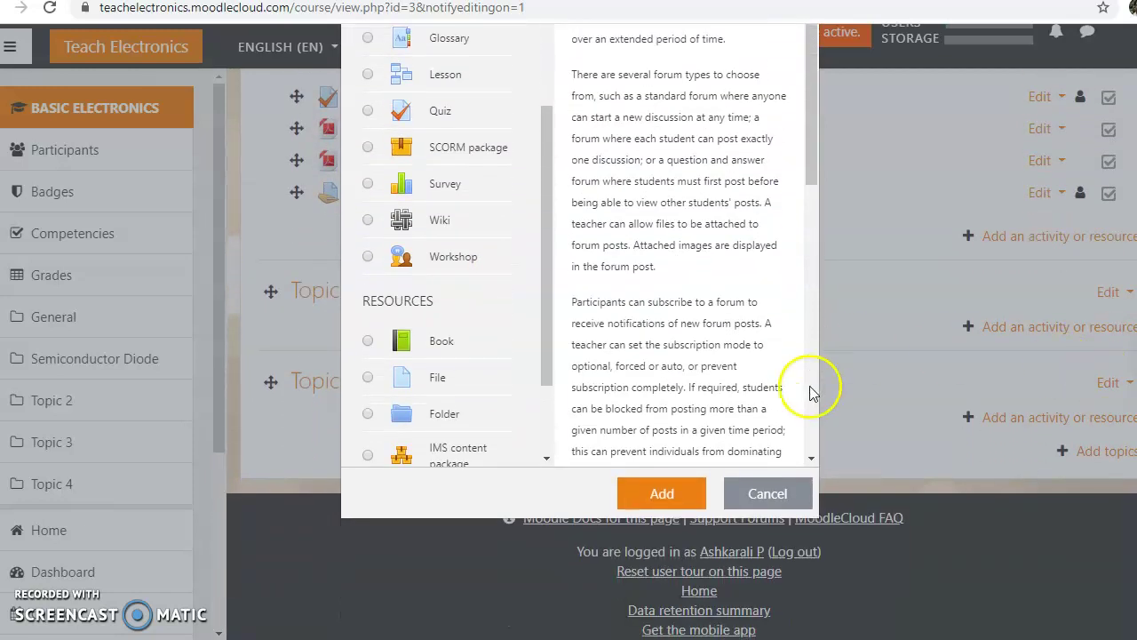
click(699, 489)
scroll(507, 401, up, 4)
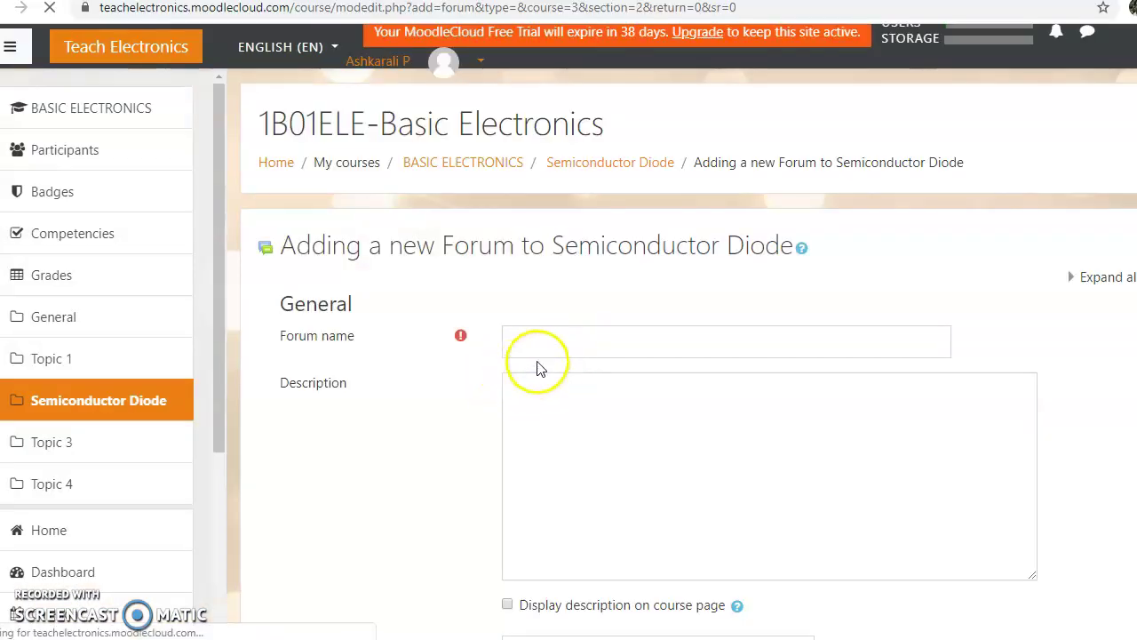
Name the new forum "ASK DOUBTS START DISCUSSIONS"
click(539, 344)
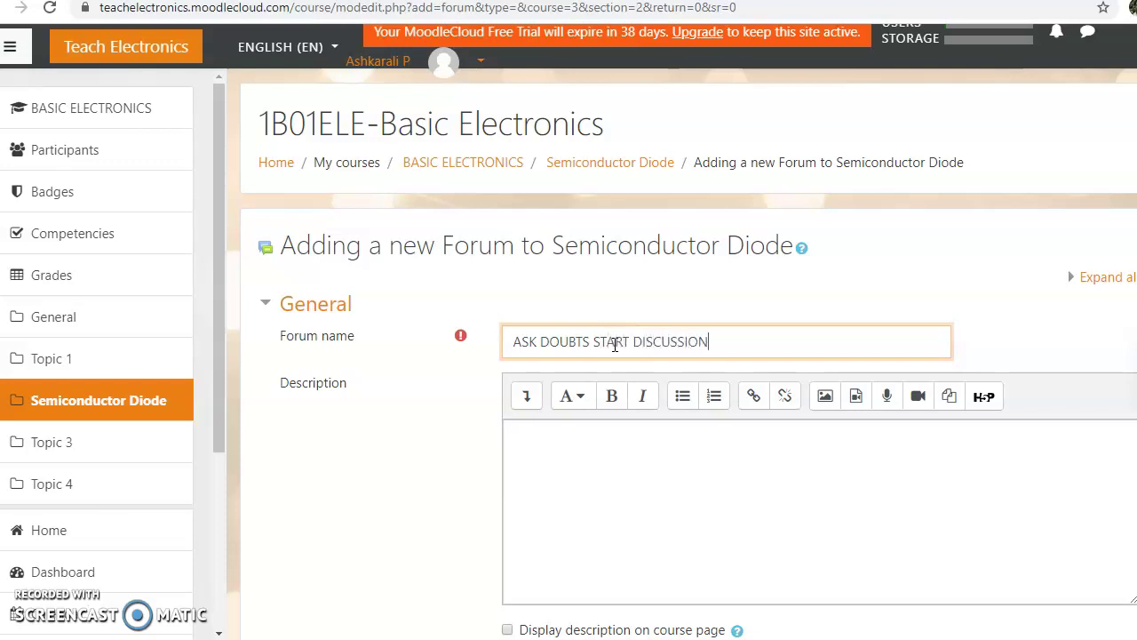
click(589, 447)
scroll(582, 444, down, 1)
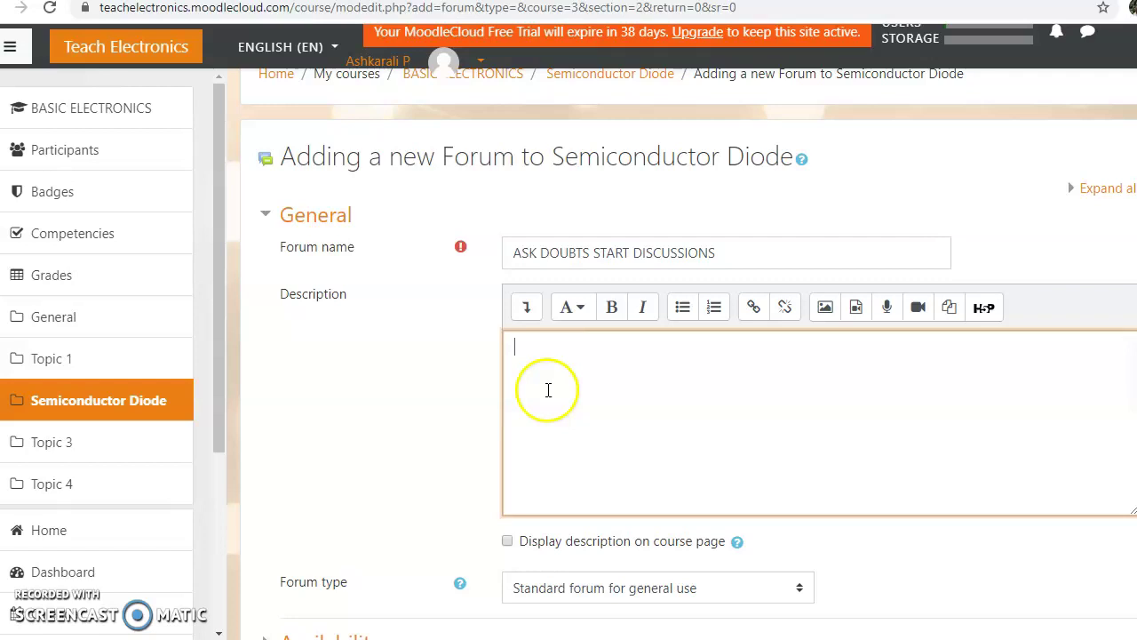
scroll(548, 389, down, 1)
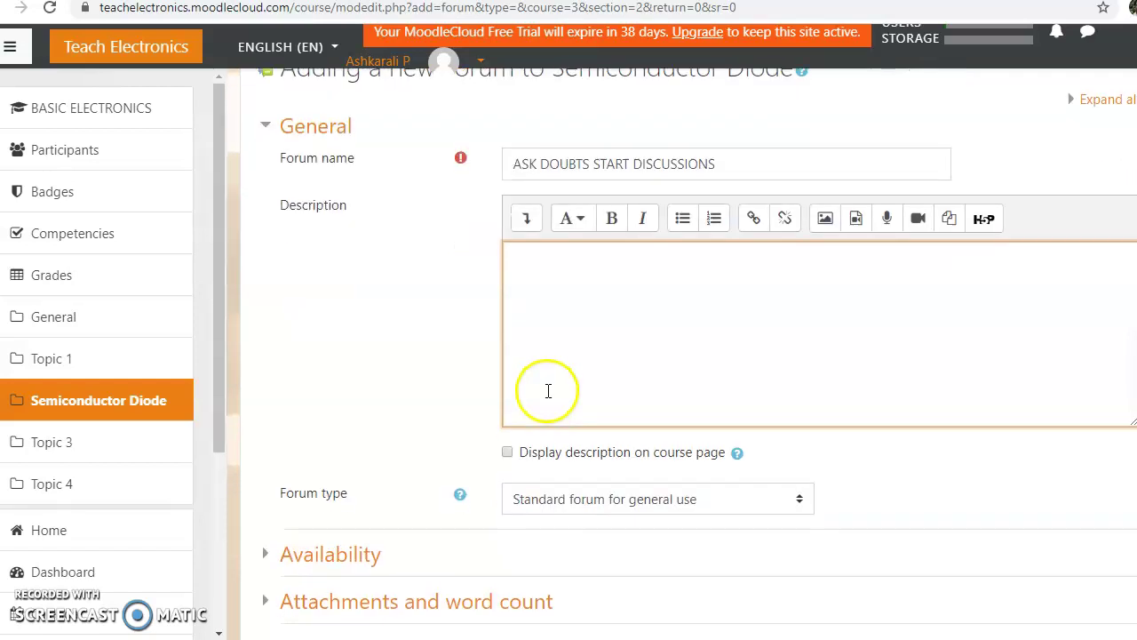
Examine the forum's description display option, its Availability dates and the remaining settings sections
click(508, 453)
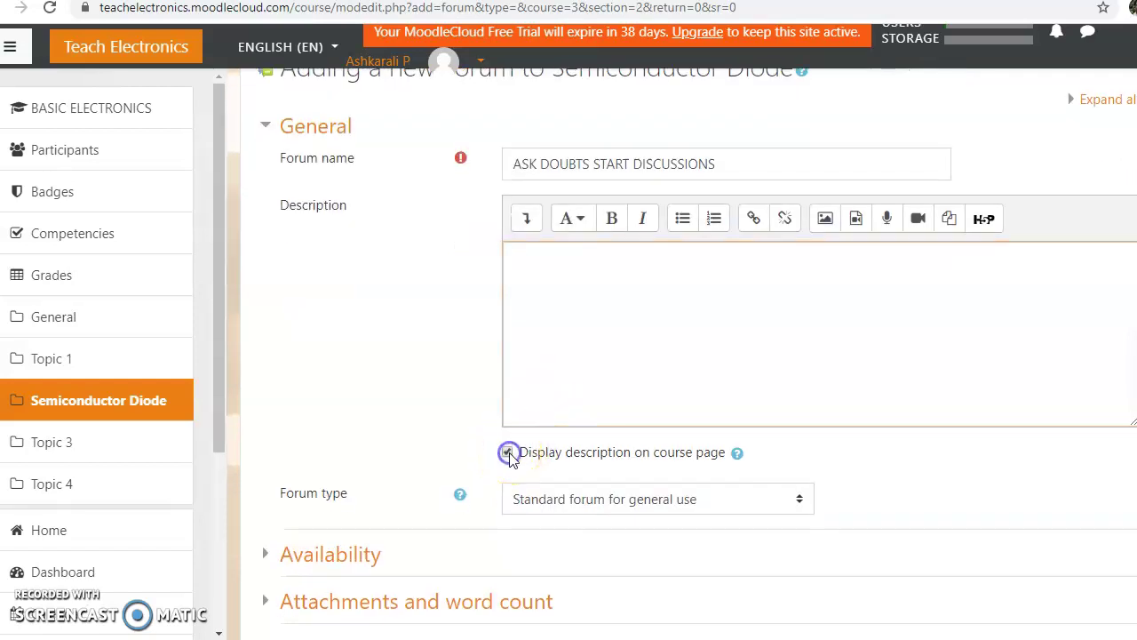
scroll(546, 342, down, 2)
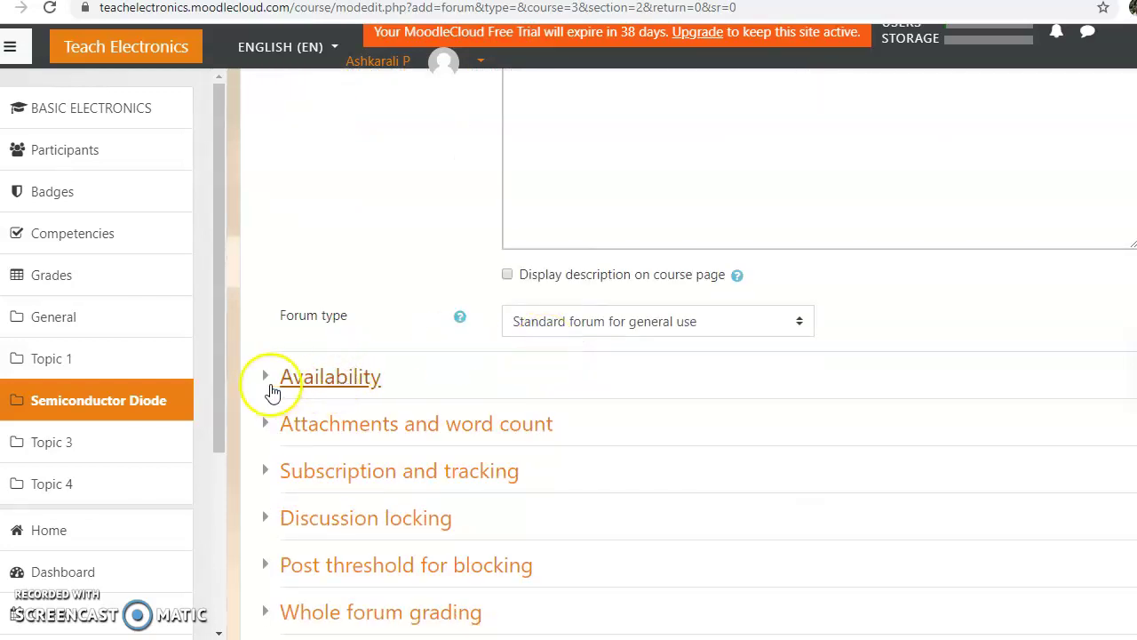
click(266, 380)
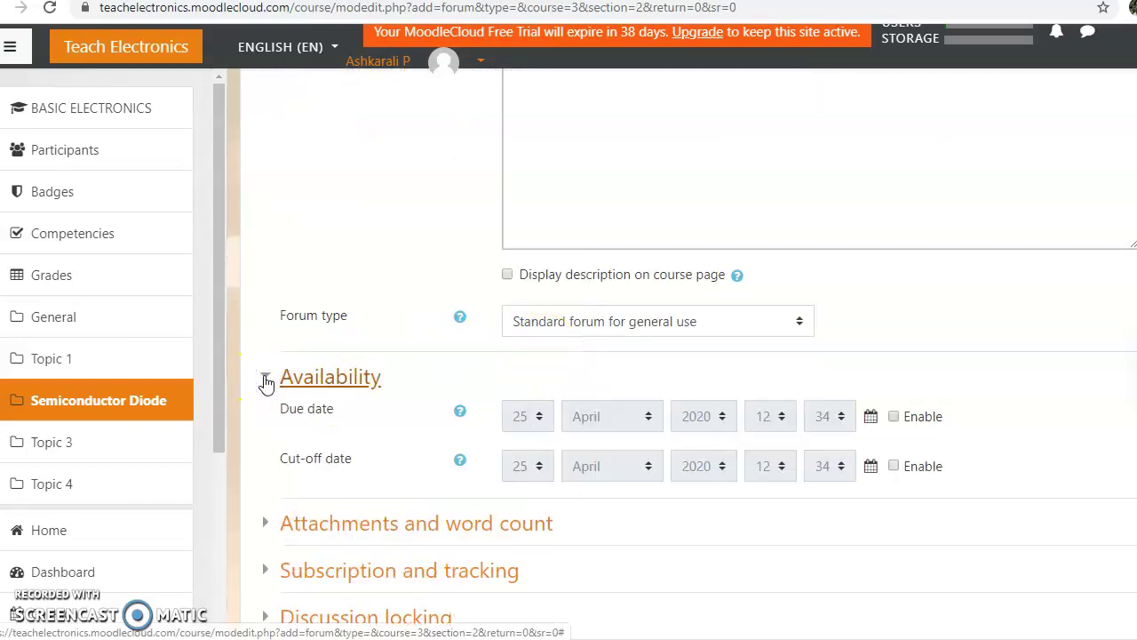
click(266, 380)
click(267, 380)
click(267, 380)
click(266, 380)
click(267, 381)
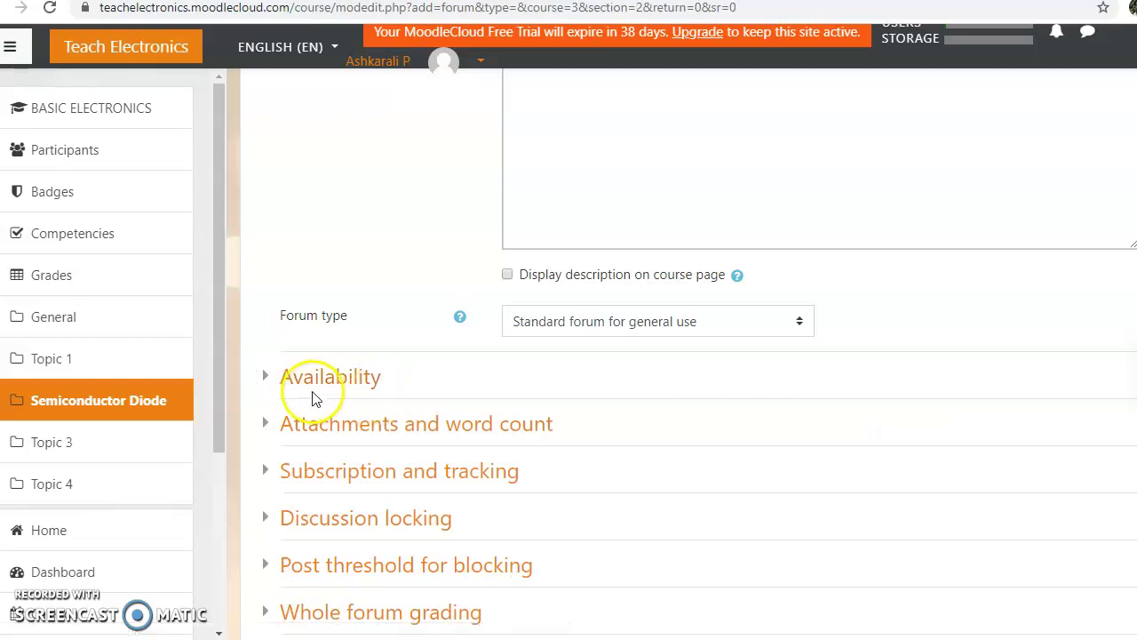
scroll(356, 398, down, 2)
scroll(580, 371, down, 1)
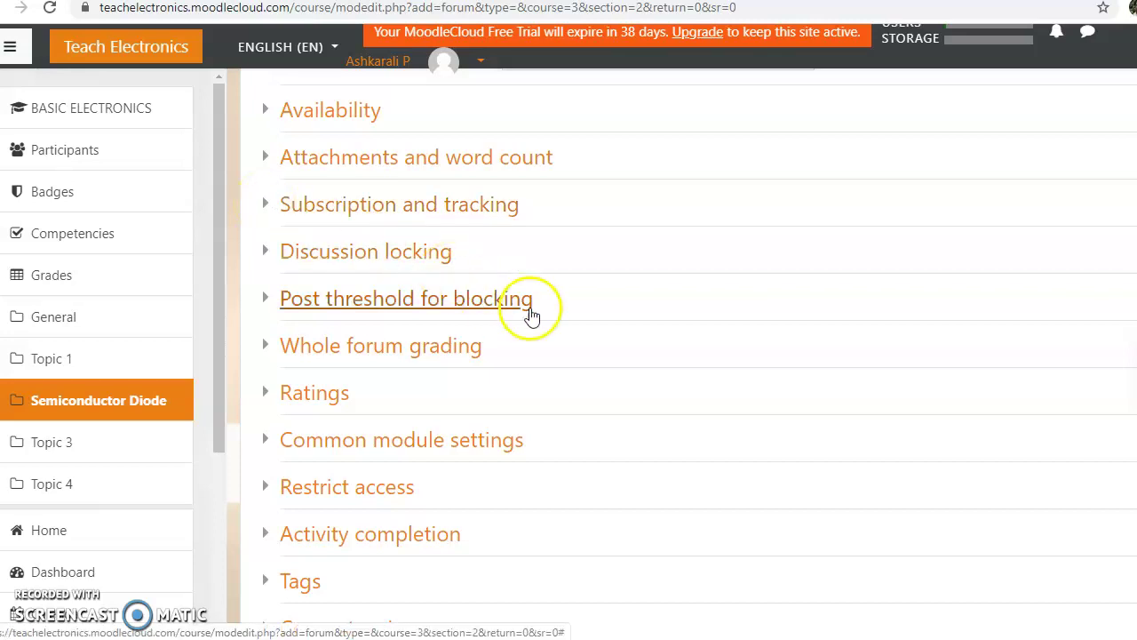
Review the forum type choices and save the new forum to the course page
scroll(470, 305, up, 1)
scroll(373, 253, up, 2)
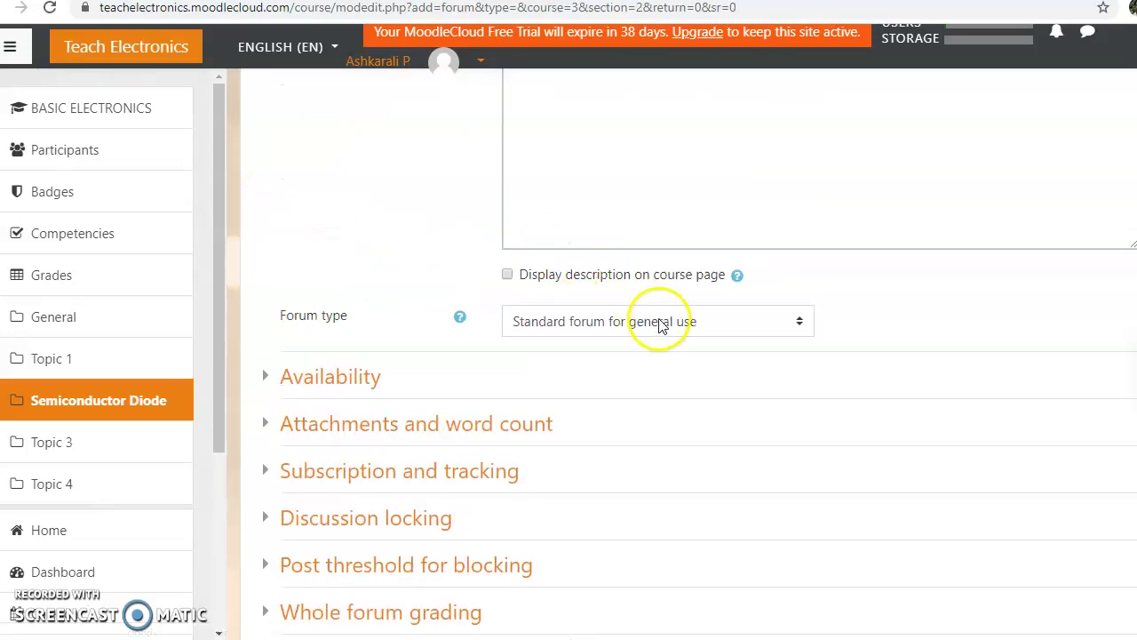
click(773, 328)
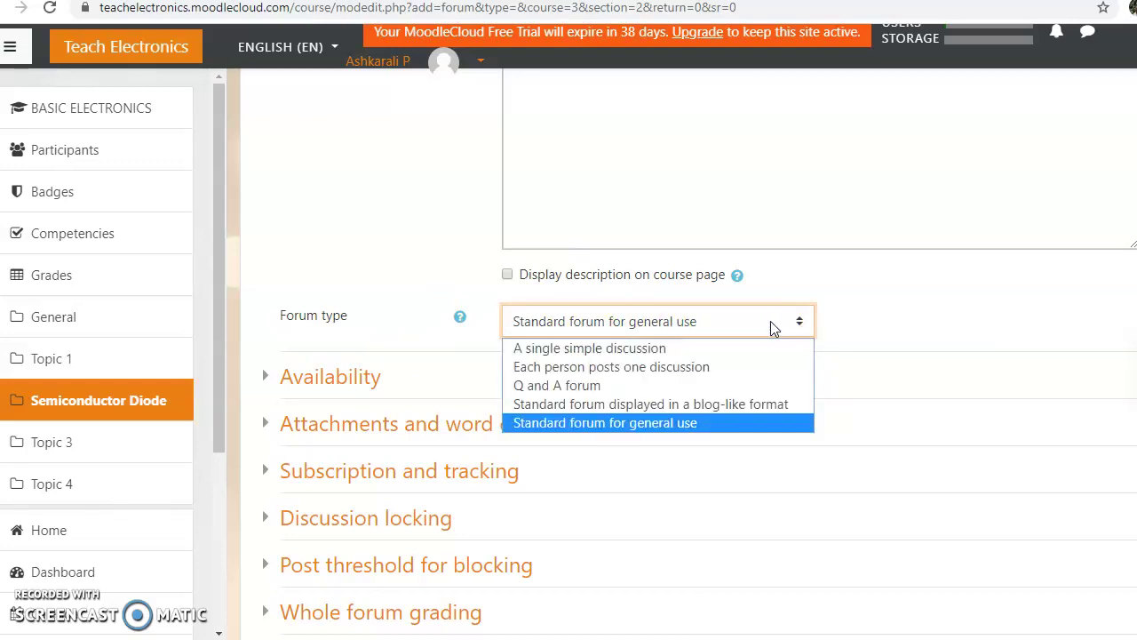
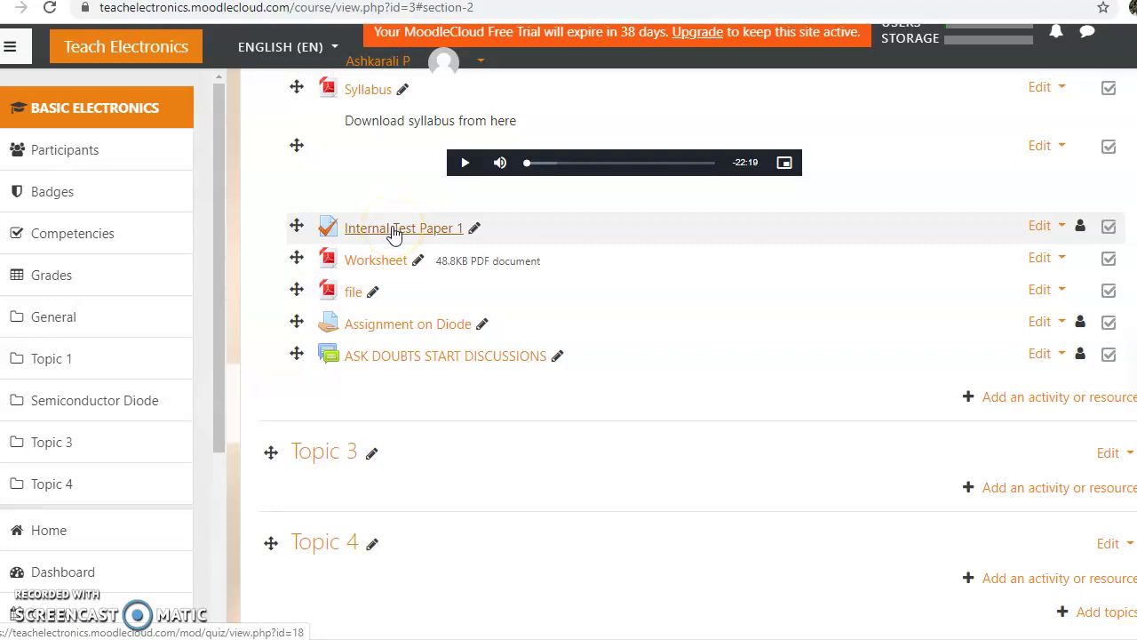
Open the ASK DOUBTS START DISCUSSIONS forum and examine the Subject and Message fields for a new discussion topic
click(430, 360)
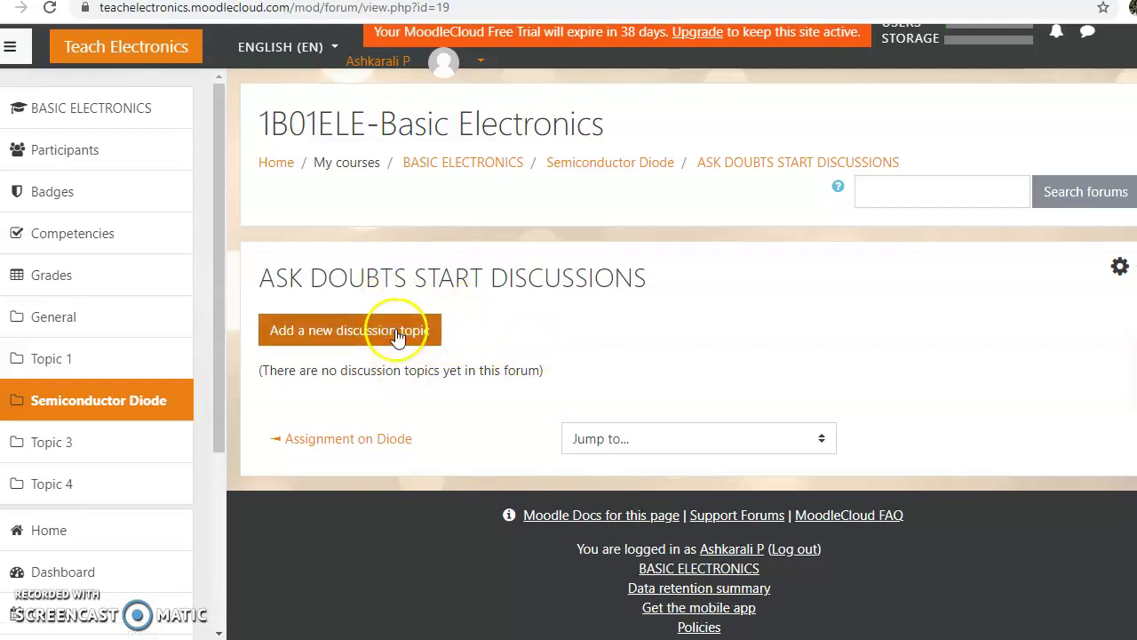
click(396, 334)
click(581, 386)
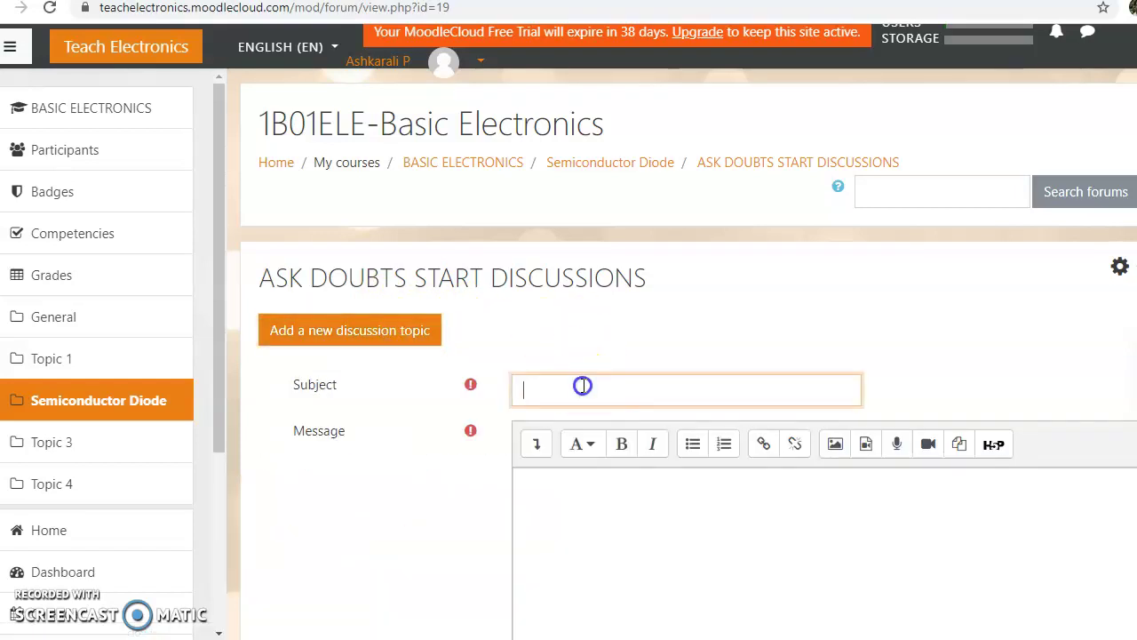
scroll(590, 387, down, 1)
scroll(589, 386, down, 3)
click(608, 300)
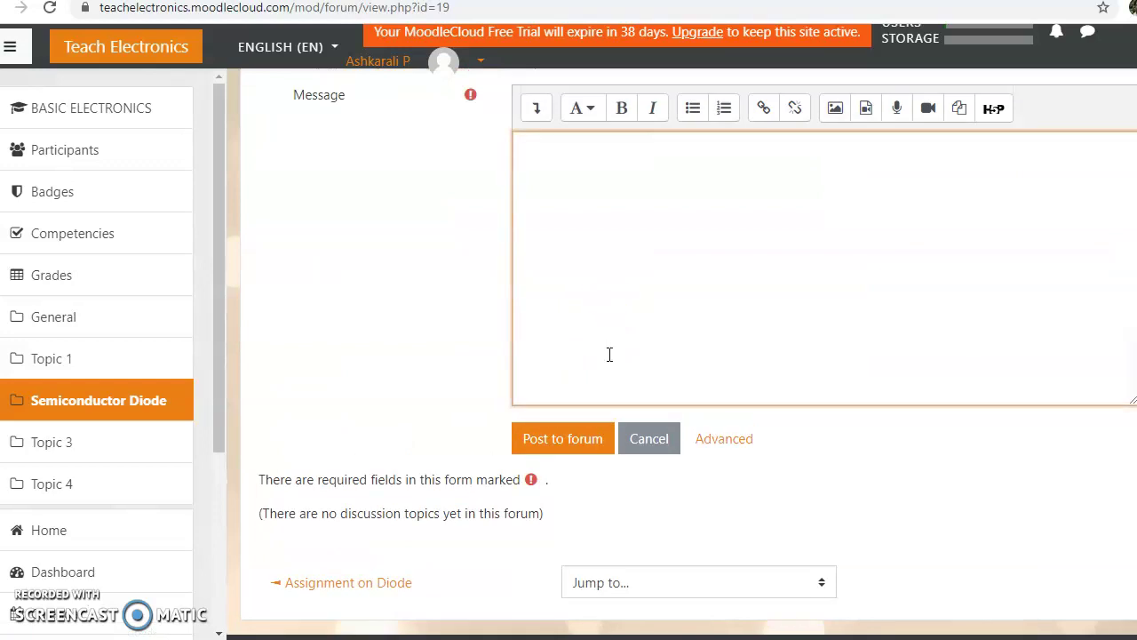
scroll(634, 341, up, 4)
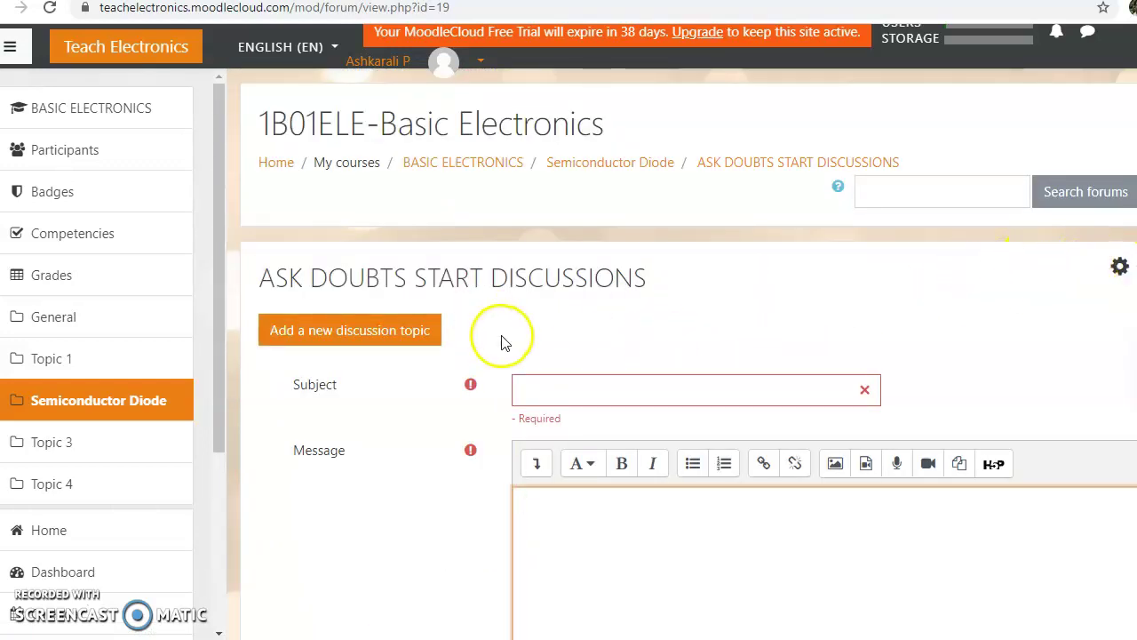
Review the forum's administration options, including the optional, forced, auto and disabled subscription modes
click(1119, 268)
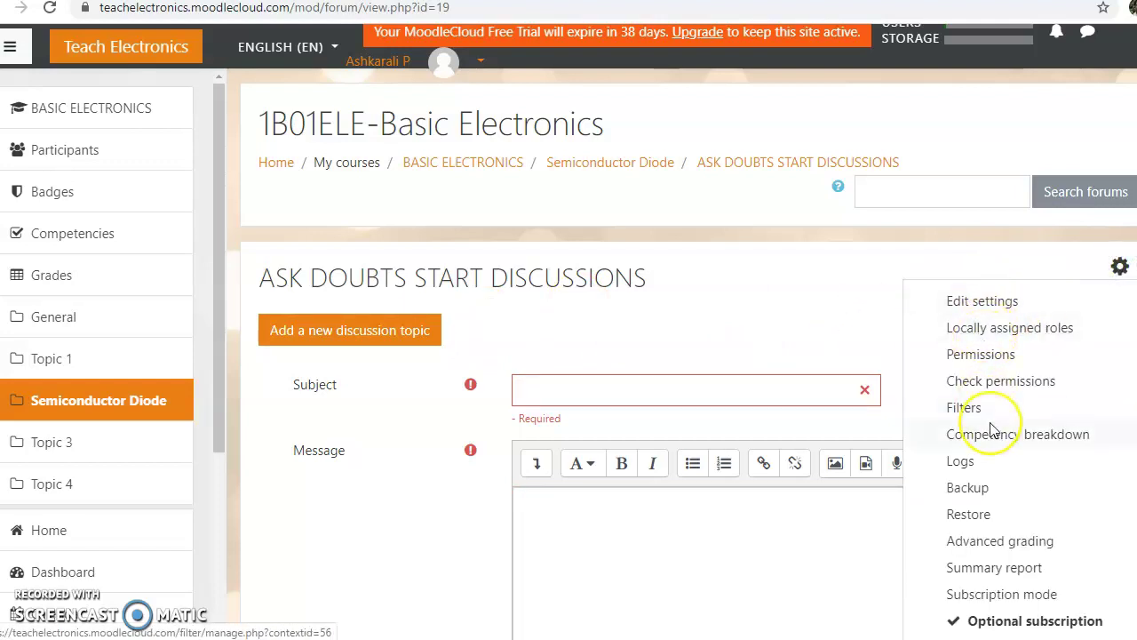
scroll(997, 426, down, 3)
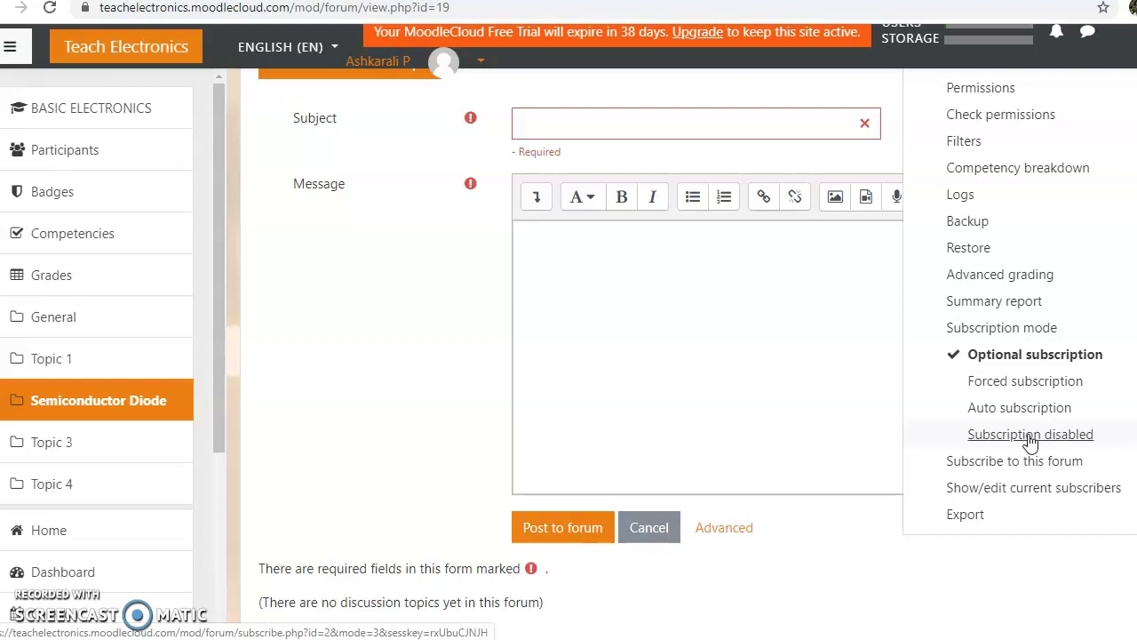
click(1026, 443)
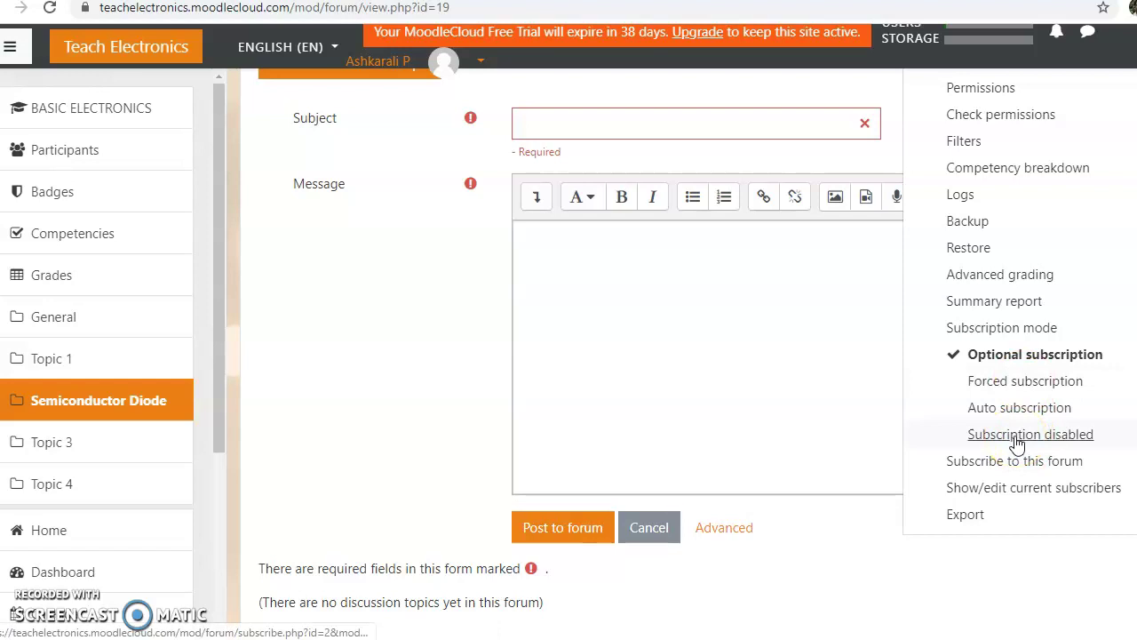
click(1013, 352)
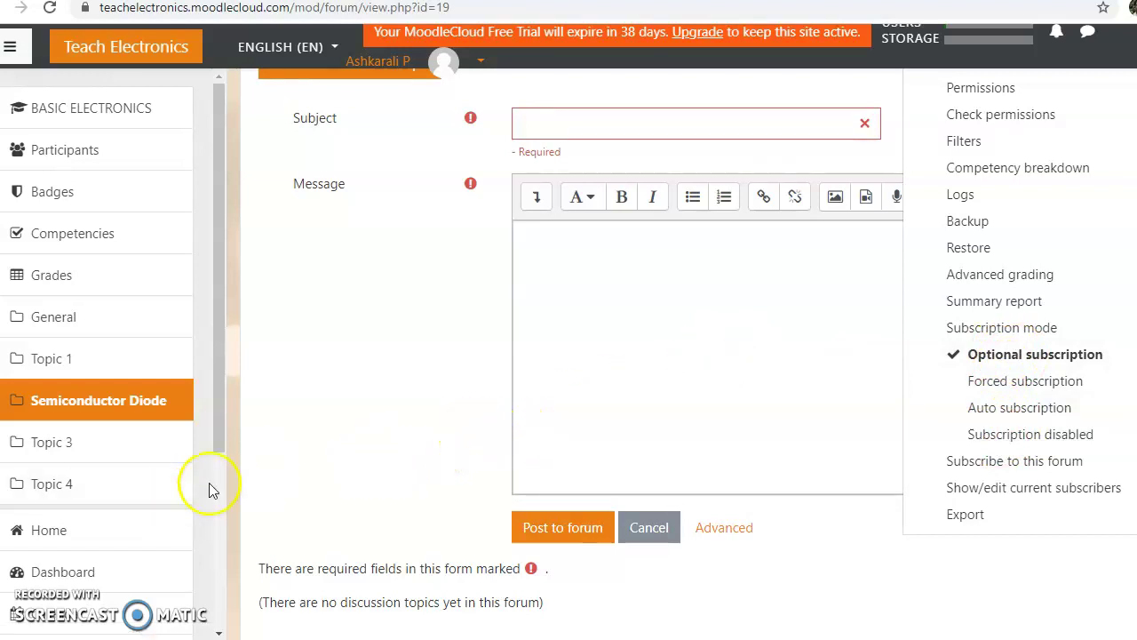
click(289, 481)
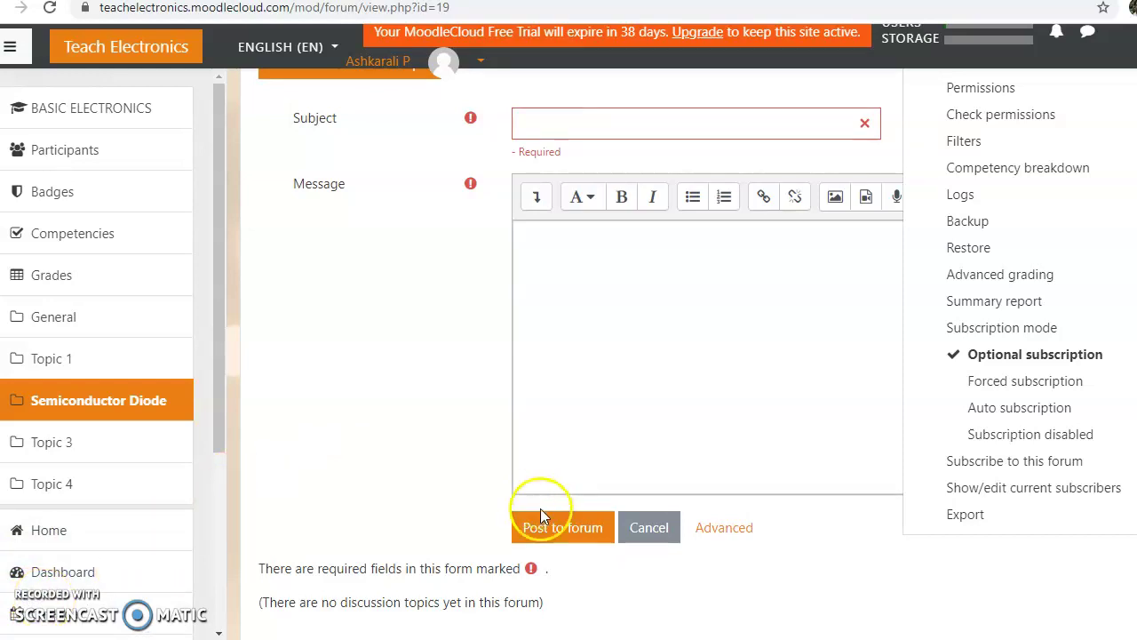
click(574, 145)
Discard the blank discussion topic and return to the Semiconductor Diode section of the course
scroll(590, 124, up, 3)
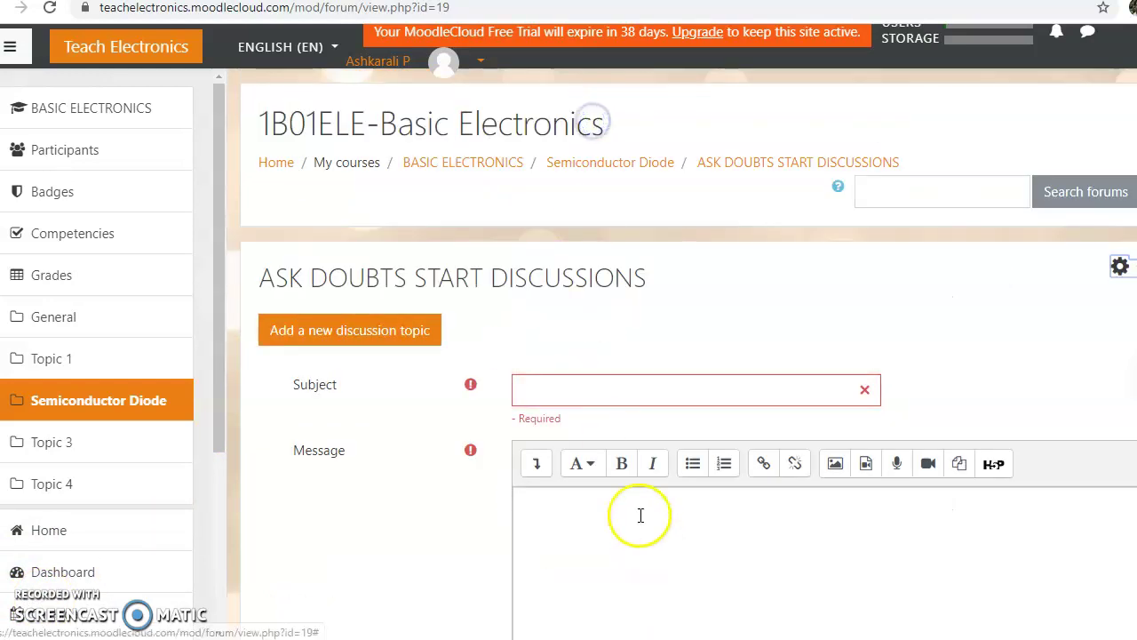
scroll(635, 497, down, 4)
click(648, 438)
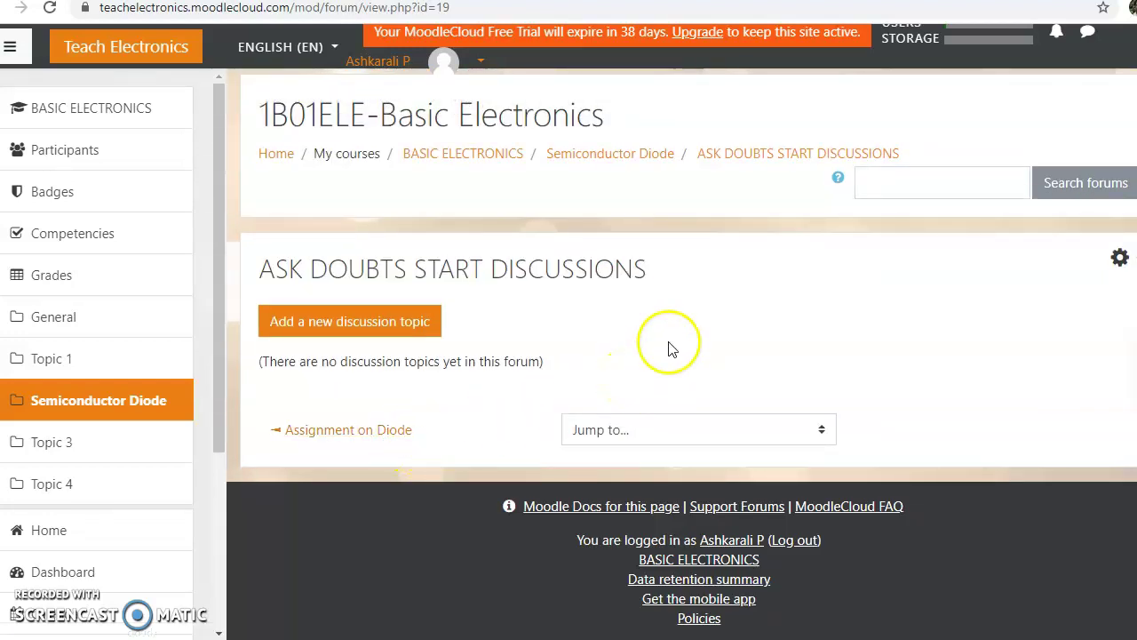
click(628, 157)
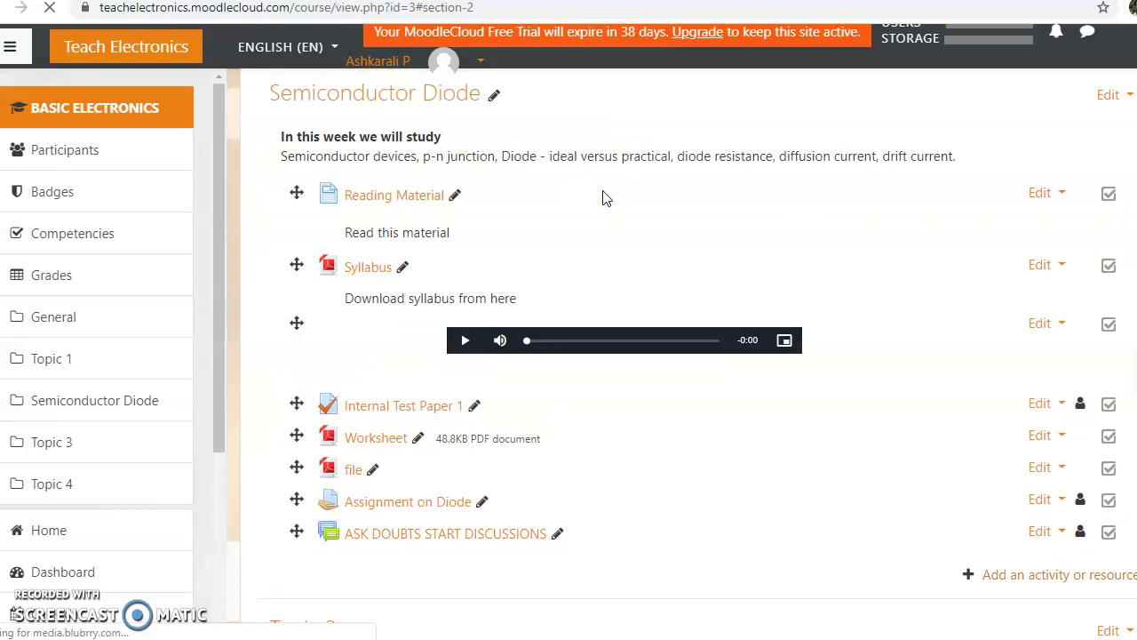
Look over the activity types that can be added to the Semiconductor Diode section without adding one
scroll(870, 532, down, 3)
click(1048, 308)
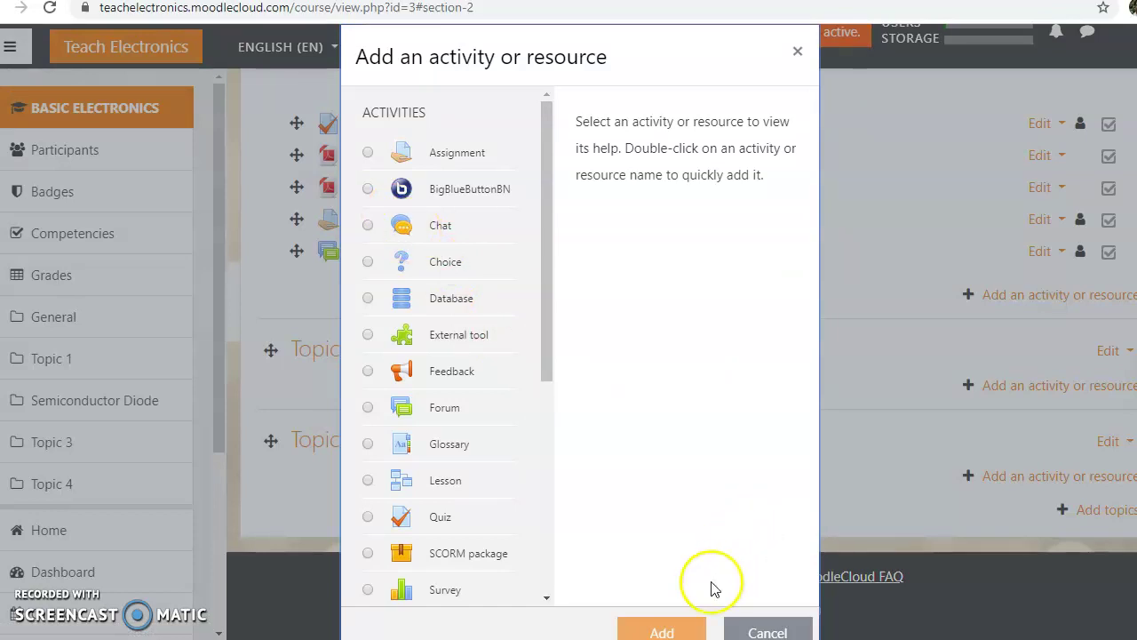
mouse_move(776, 635)
scroll(749, 538, down, 1)
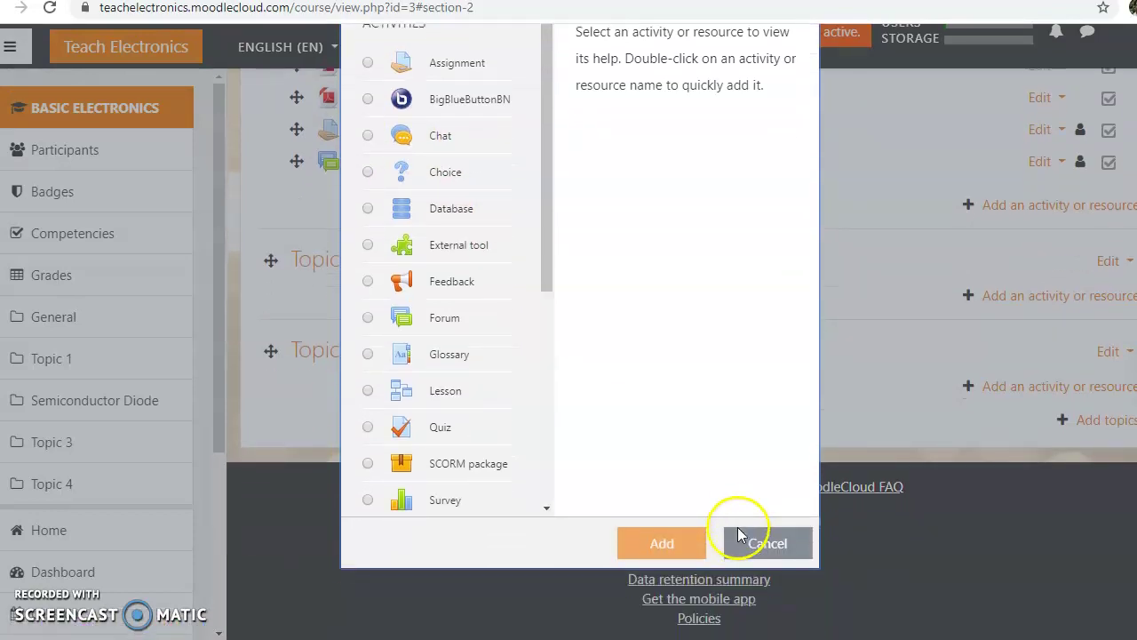
click(767, 546)
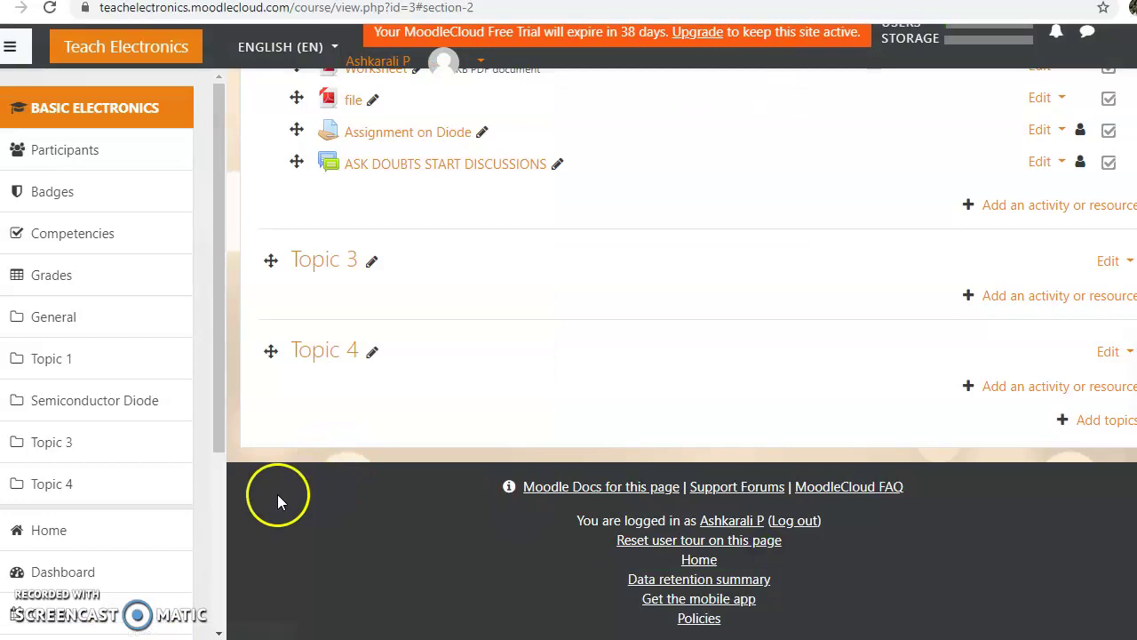